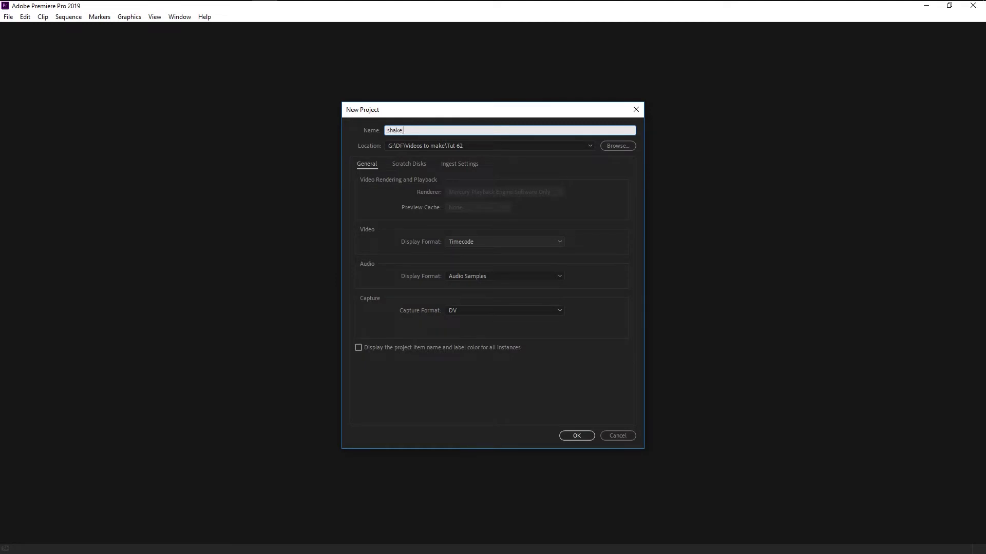
# - Name the new project 'shake' and create it
pyautogui.write('e')
pyautogui.press('Return')
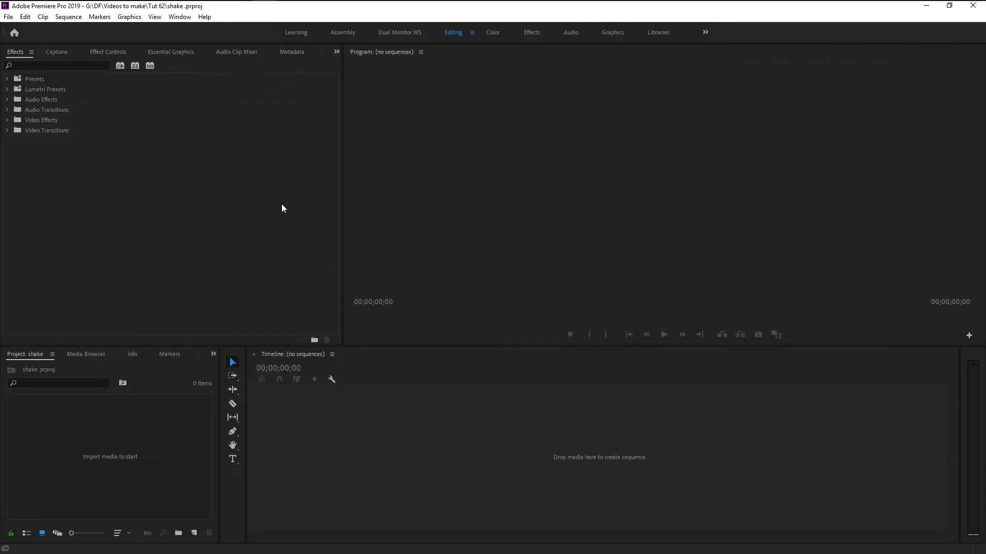
# - Import Stock 1.mp4 and Stock 2.mp4 from the Stock folder into the Project panel
pyautogui.click(113, 7)
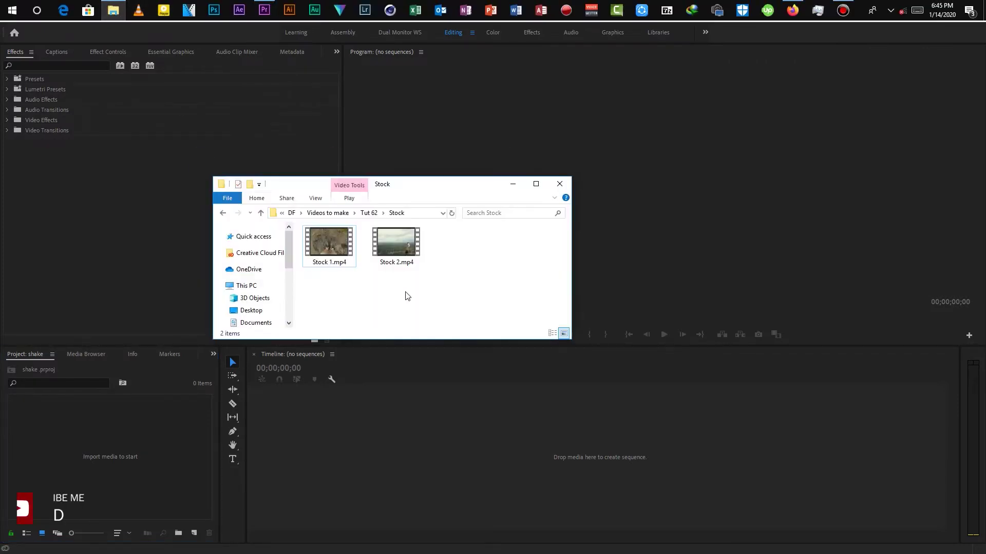
pyautogui.moveTo(420, 291); pyautogui.dragTo(165, 484)
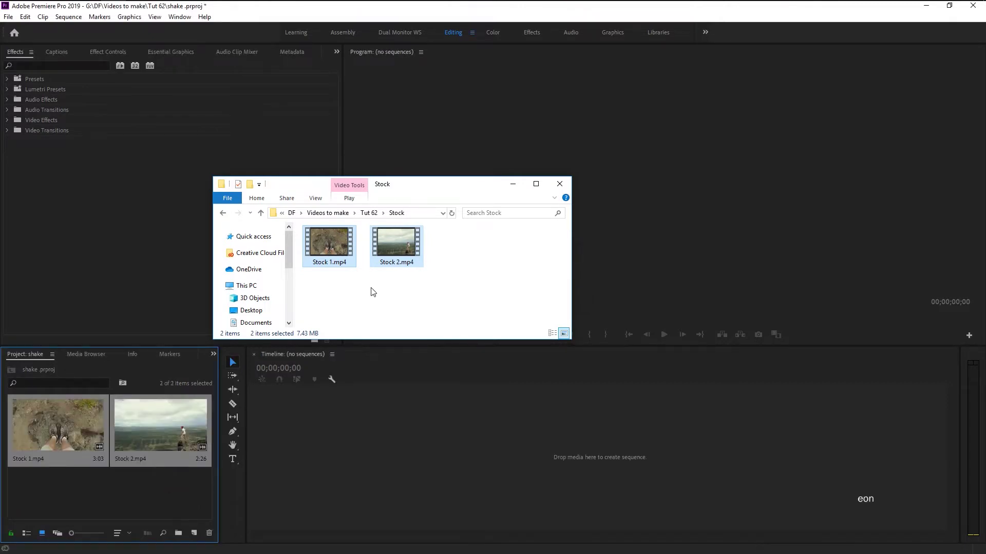
pyautogui.click(513, 184)
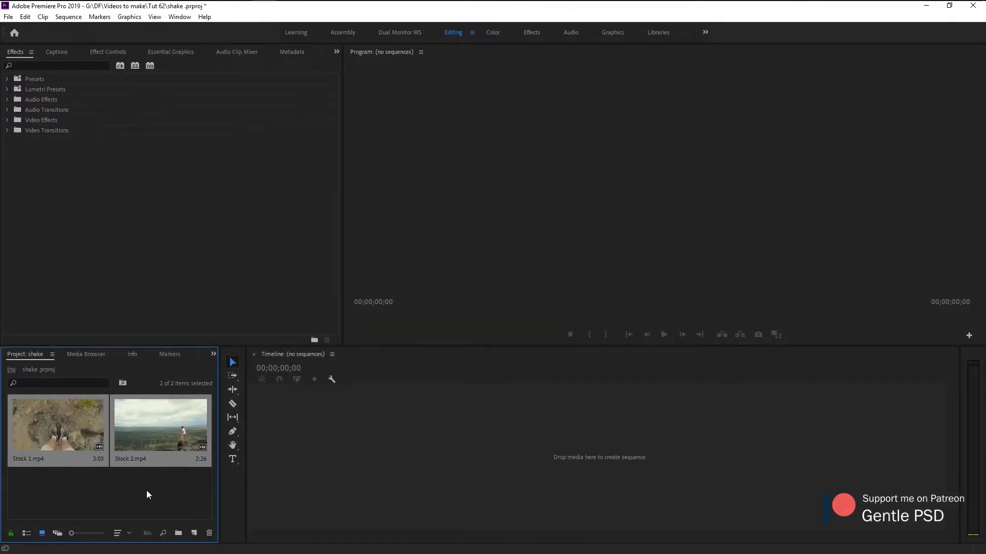
pyautogui.click(128, 486)
# - Create the Stock 2 sequence from Stock 2.mp4 and play it back
pyautogui.moveTo(160, 434); pyautogui.dragTo(364, 459)
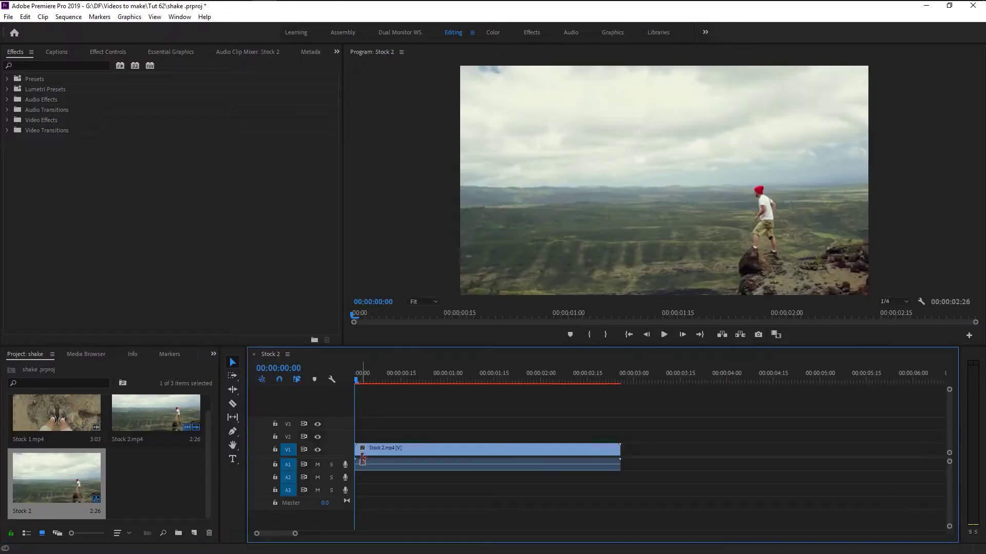
pyautogui.click(664, 337)
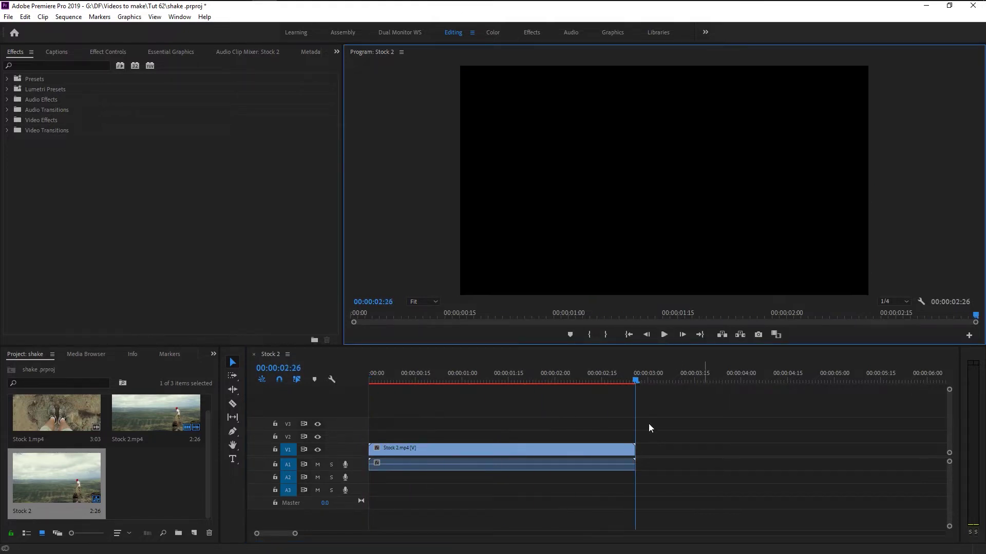
pyautogui.click(667, 334)
# - Place Stock 1.mp4 on V1 after Stock 2.mp4 in the sequence
pyautogui.click(44, 422)
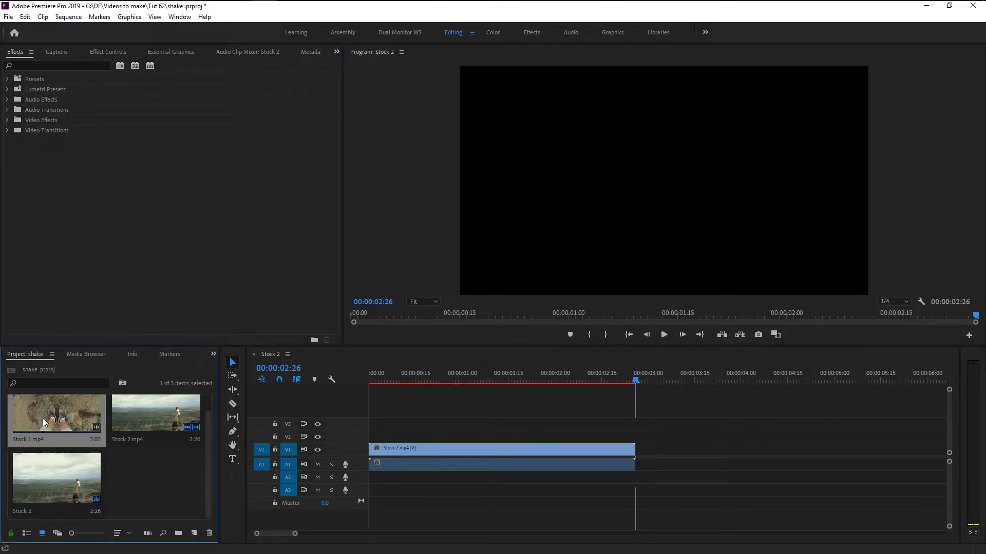
pyautogui.moveTo(44, 422); pyautogui.dragTo(680, 463)
pyautogui.click(674, 377)
# - Play the Stock 1 section, then scrub the timeline back to the start
pyautogui.click(664, 335)
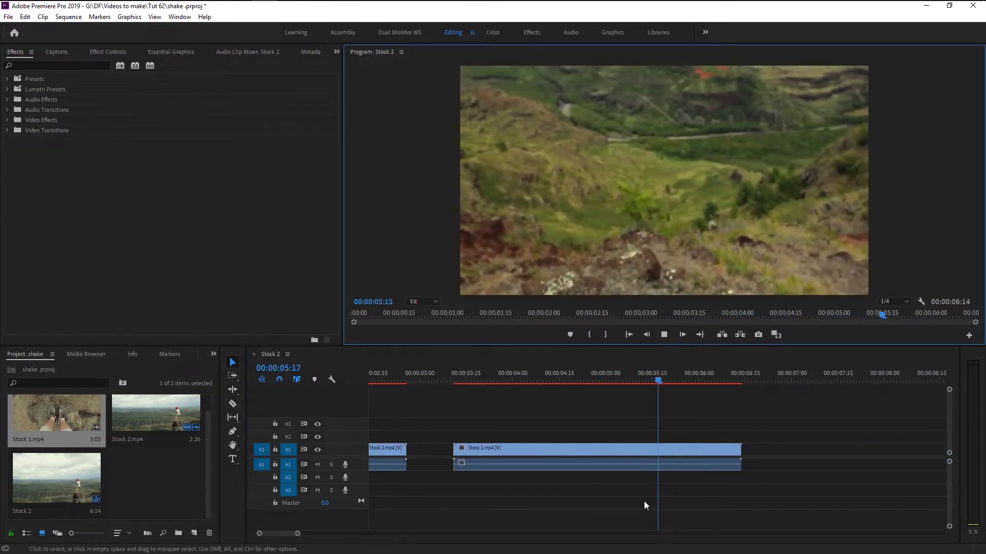
pyautogui.click(651, 352)
pyautogui.press('Up')
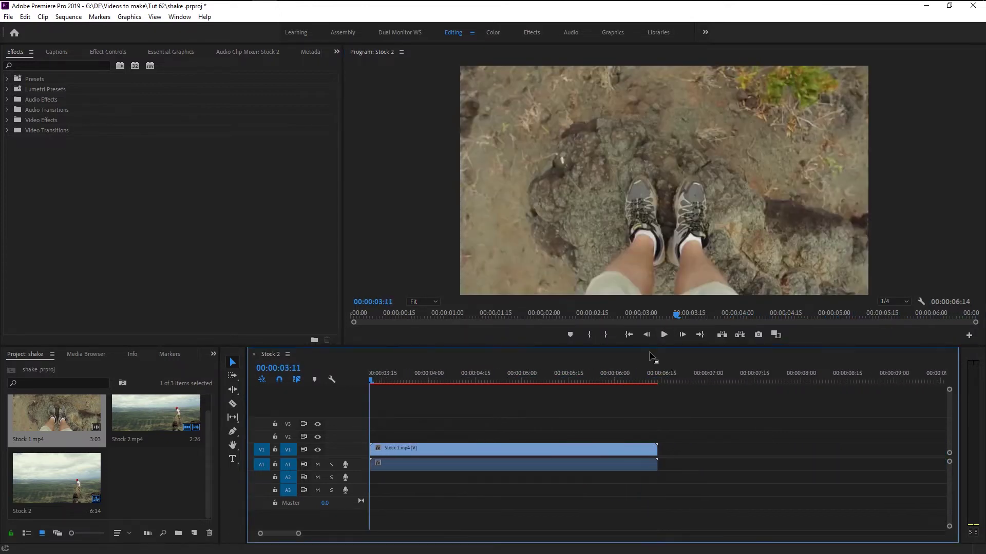
pyautogui.click(668, 334)
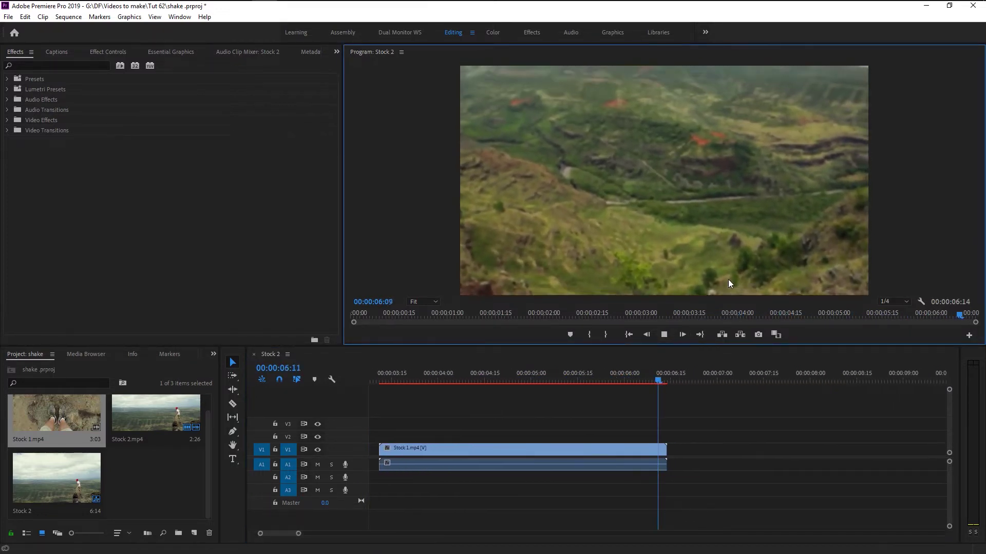
pyautogui.scroll(-3, 632, 461)
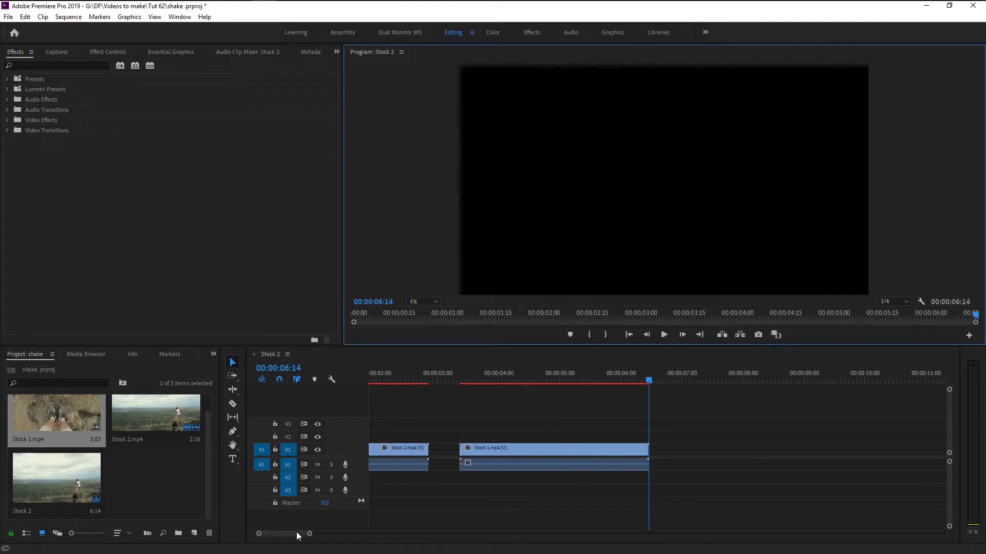
pyautogui.moveTo(296, 537); pyautogui.dragTo(257, 545)
pyautogui.moveTo(406, 383); pyautogui.dragTo(481, 387)
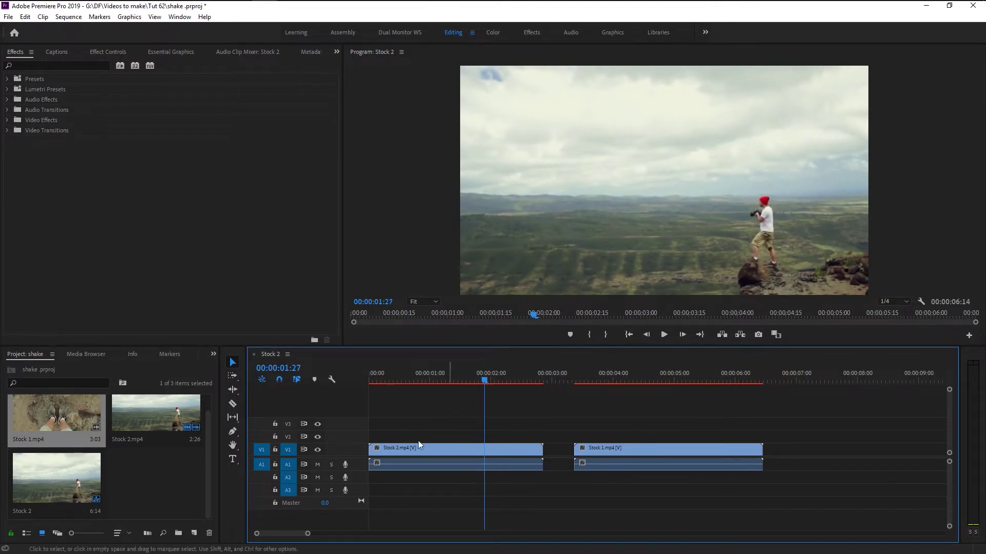
# - Search Effects for 'war' and apply Warp Stabilizer to the Stock 2.mp4 clip
pyautogui.click(410, 452)
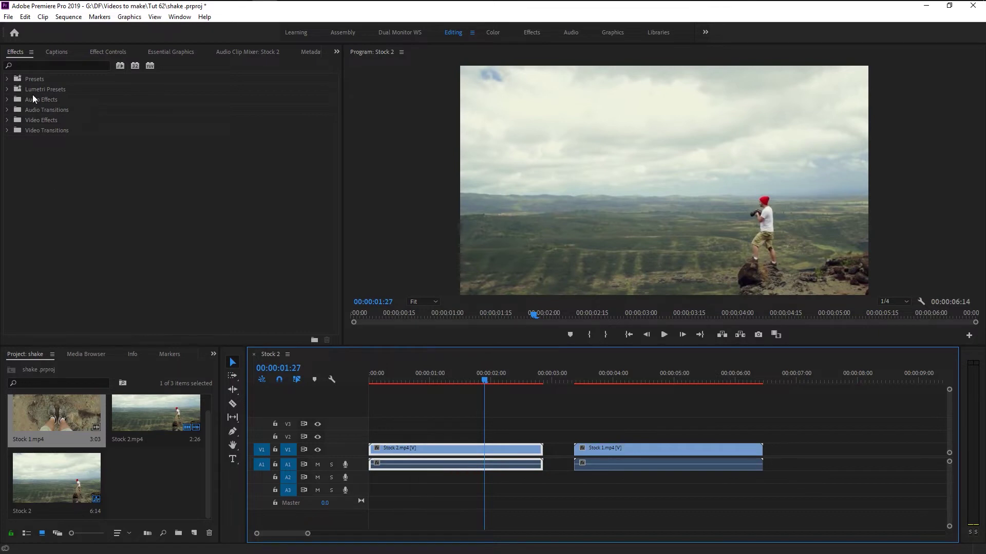
pyautogui.click(57, 65)
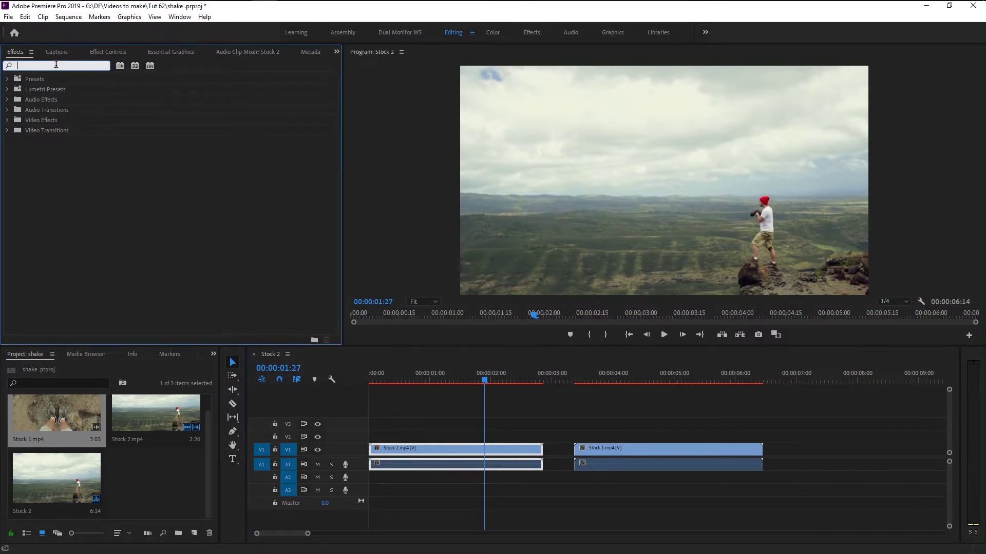
pyautogui.write('warp')
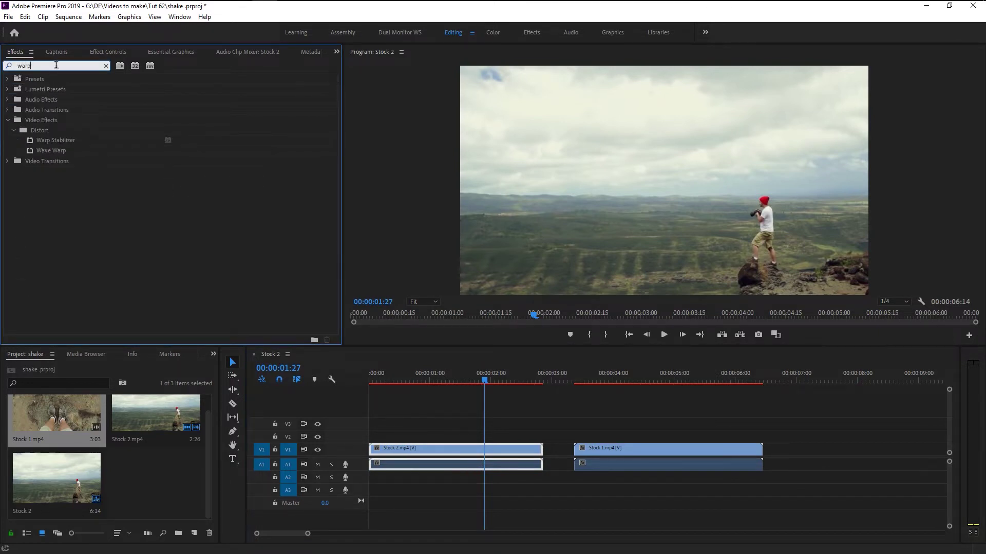
pyautogui.click(54, 144)
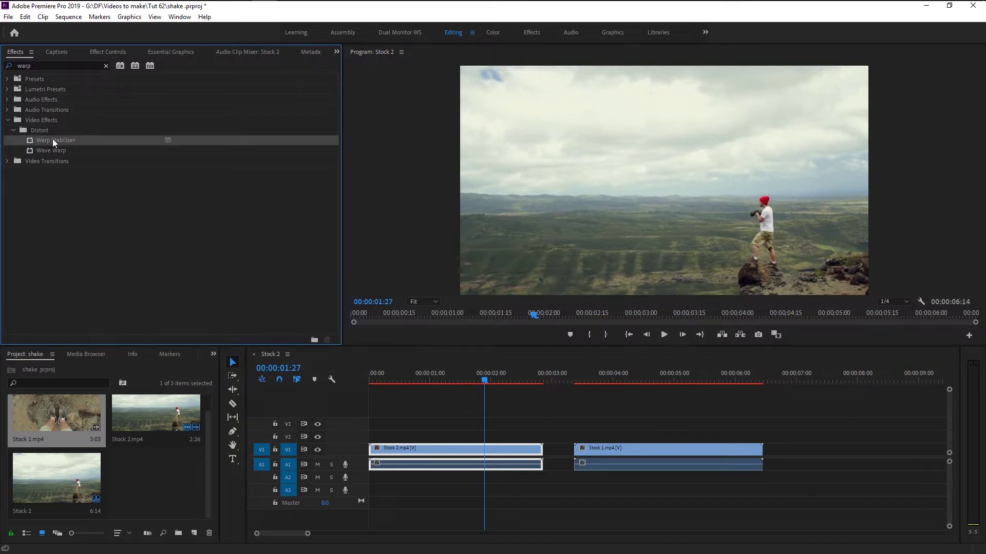
pyautogui.moveTo(53, 139); pyautogui.dragTo(426, 448)
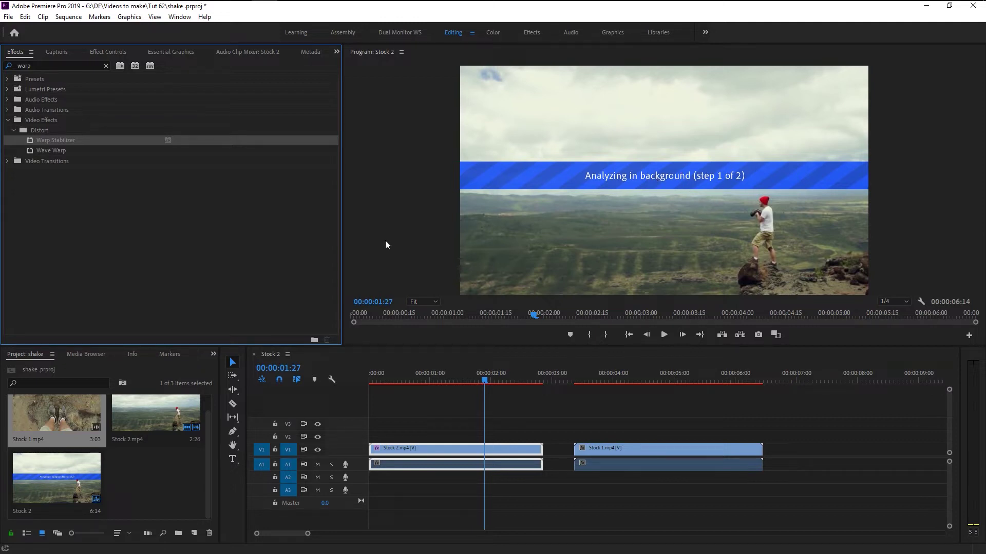
pyautogui.click(109, 52)
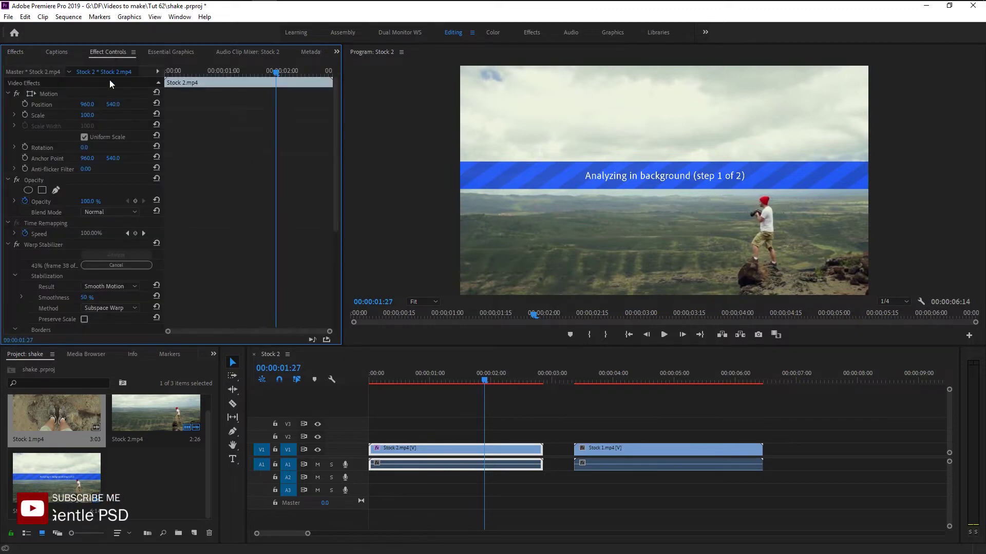
# - Select Warp Stabilizer in Effect Controls and scroll to its Stabilization settings during analysis
pyautogui.click(53, 244)
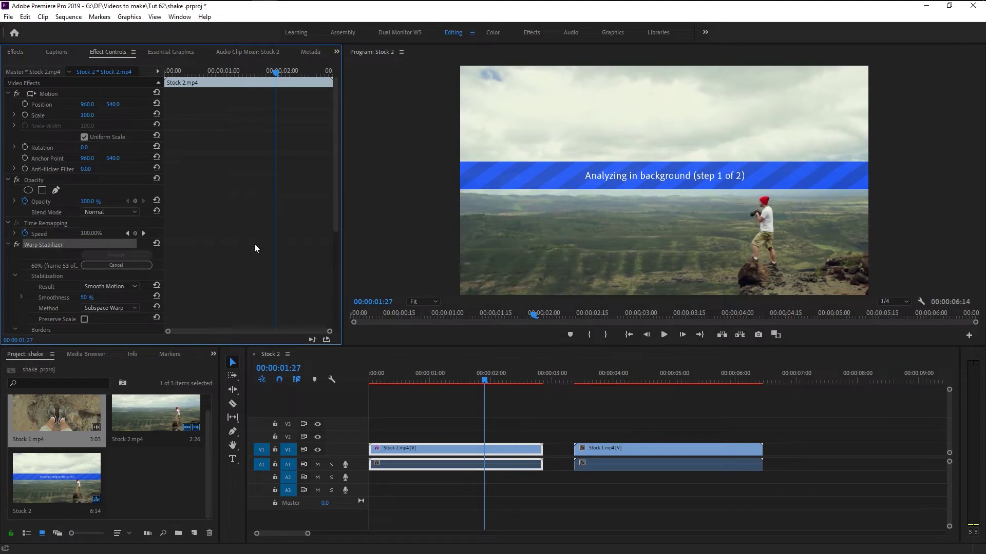
pyautogui.scroll(-3, 242, 244)
pyautogui.scroll(-2, 230, 242)
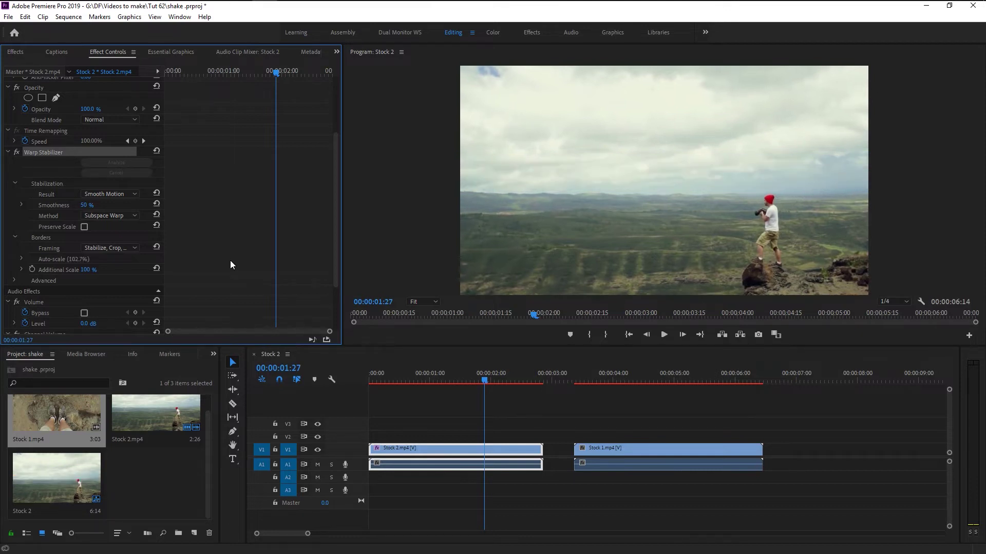
# - Render previews and play the stabilized Stock 2 clip from the sequence start
pyautogui.press('Return')
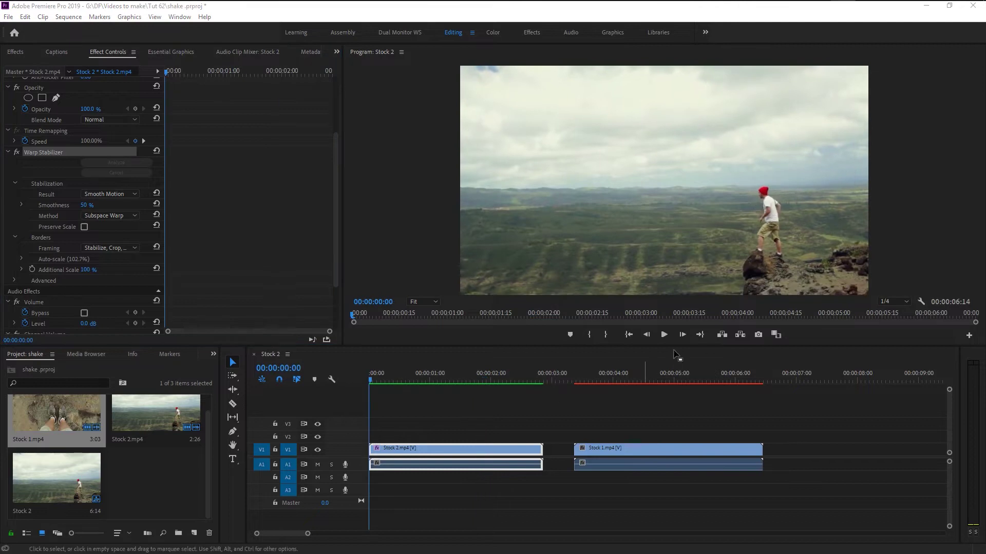
pyautogui.click(668, 336)
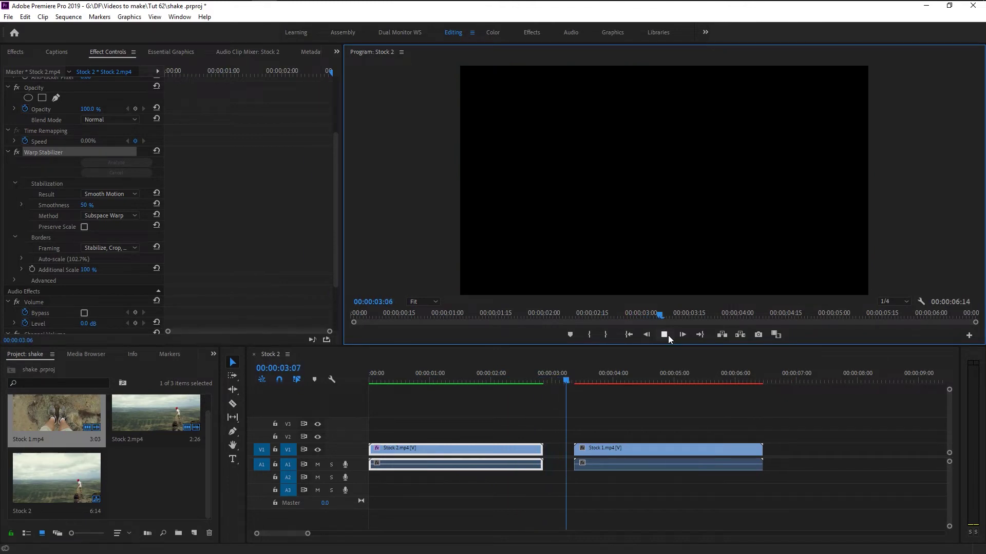
pyautogui.press('Home')
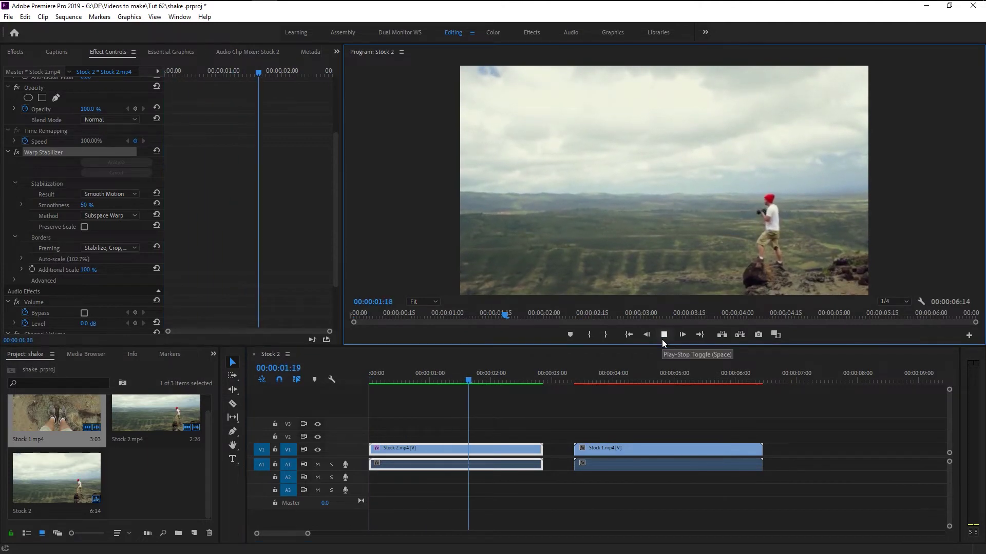
pyautogui.press('space')
pyautogui.press('Home')
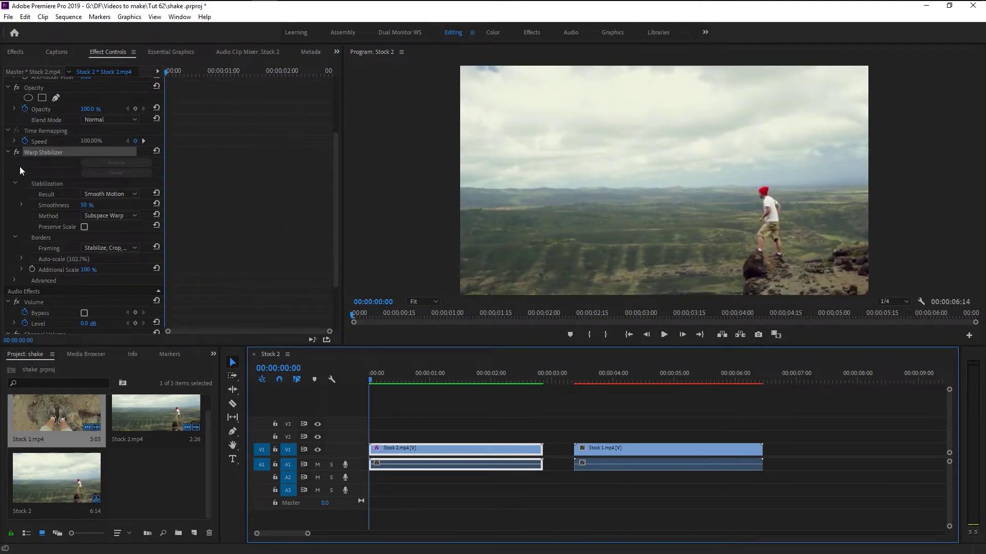
# - Compare playback with Warp Stabilizer switched off, then turn it back on and replay
pyautogui.click(18, 152)
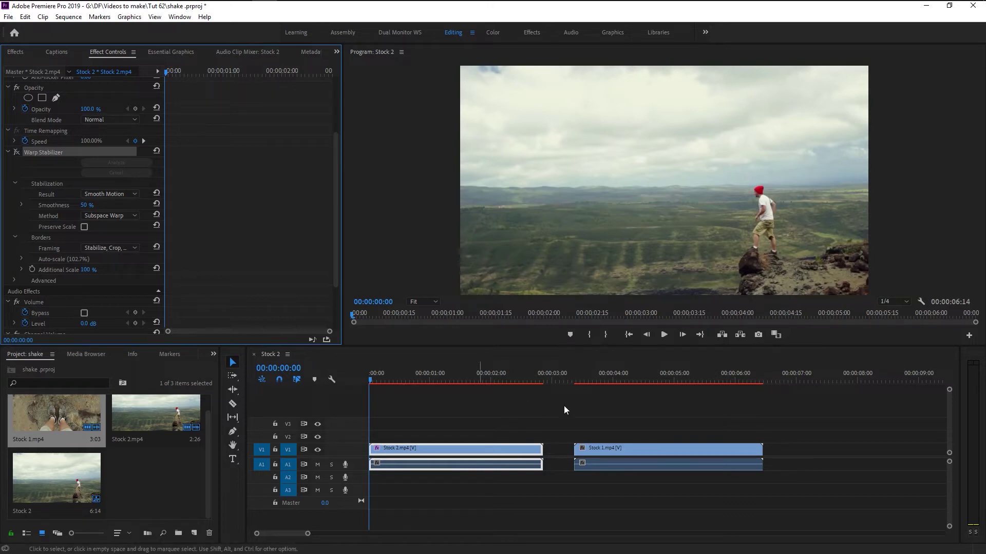
pyautogui.press('space')
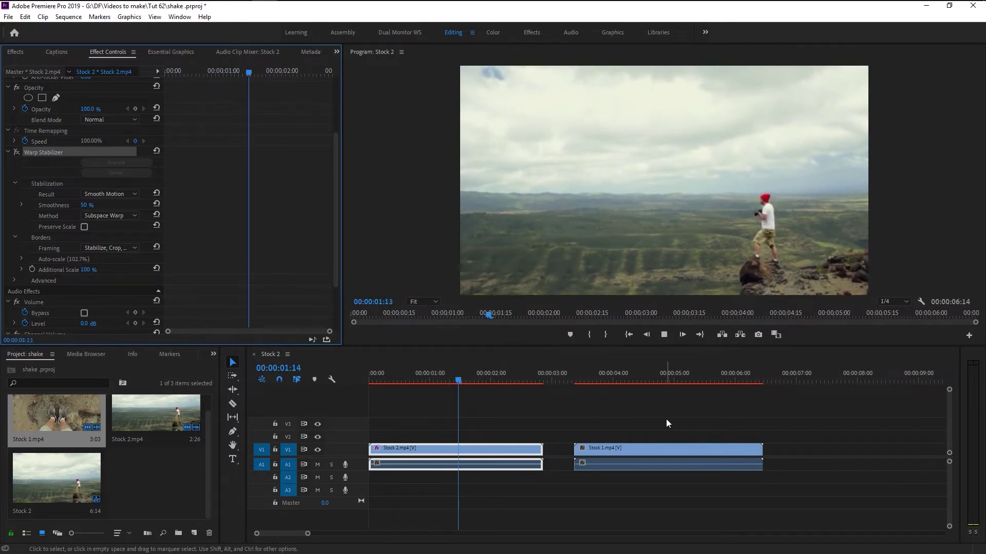
pyautogui.click(666, 419)
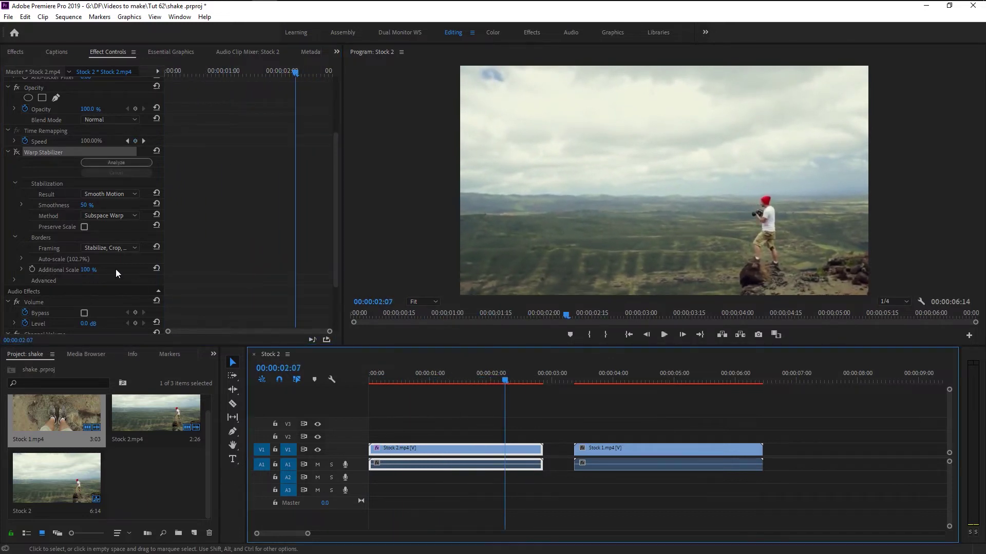
pyautogui.click(16, 152)
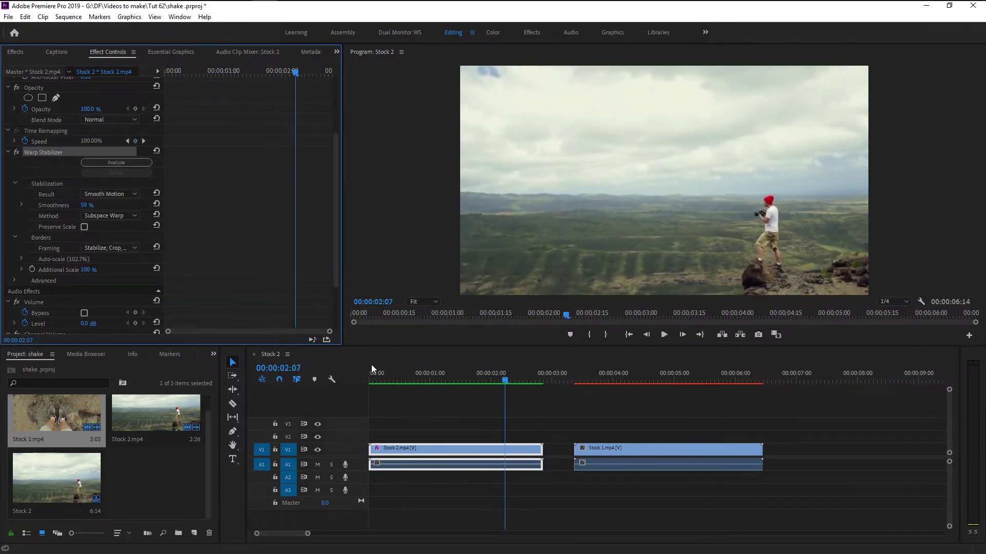
pyautogui.press('Home')
pyautogui.click(666, 335)
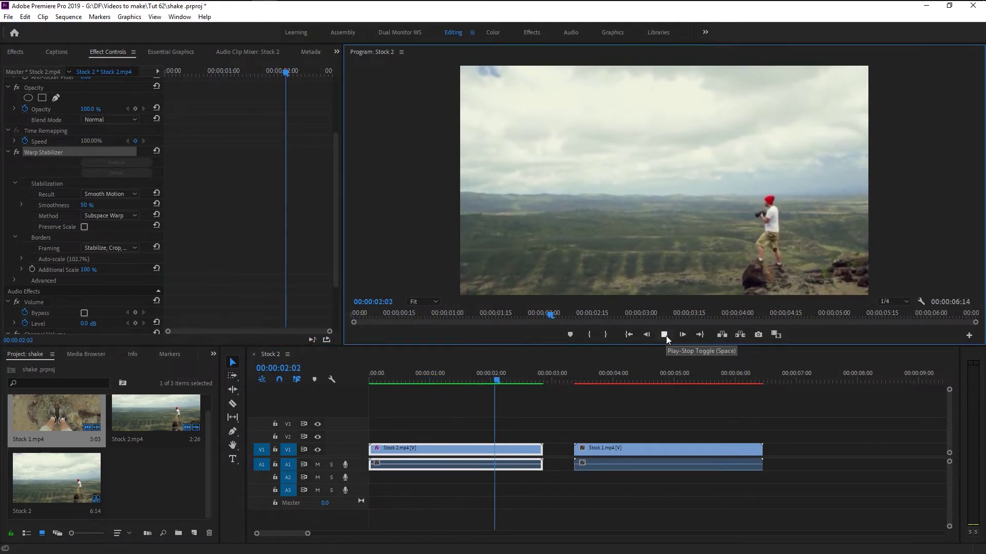
pyautogui.click(666, 336)
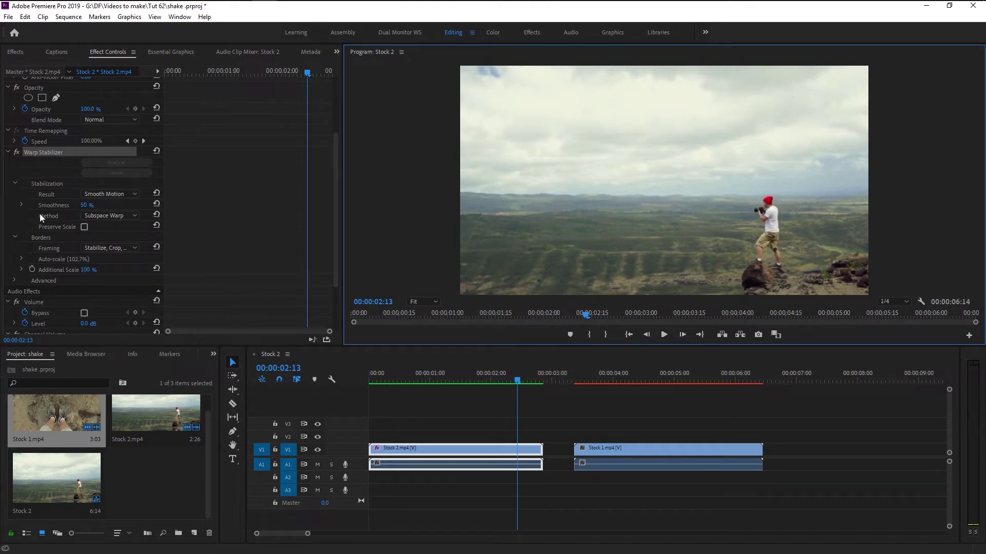
# - Change Warp Stabilizer's Result from Smooth Motion to No Motion
pyautogui.click(50, 186)
pyautogui.click(98, 195)
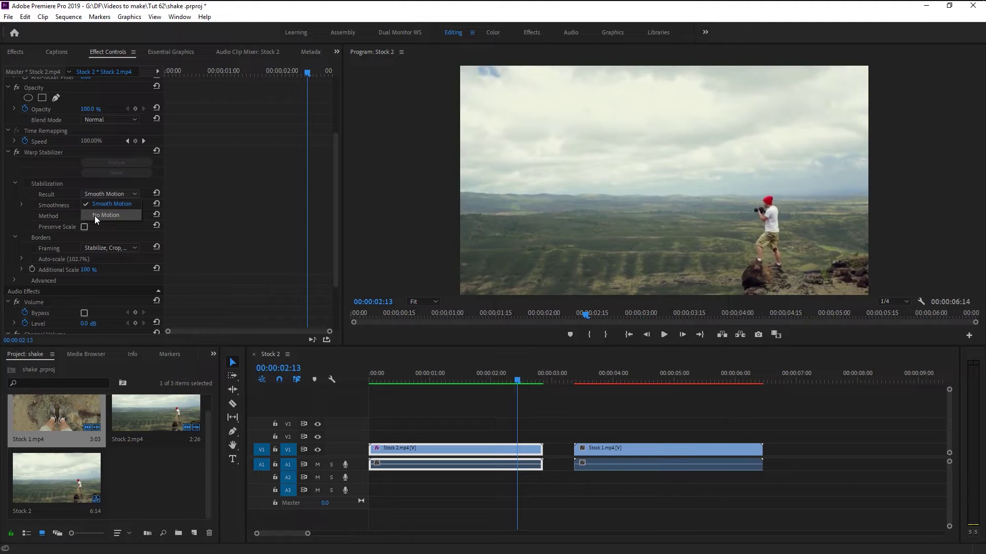
pyautogui.press('Escape')
pyautogui.click(95, 216)
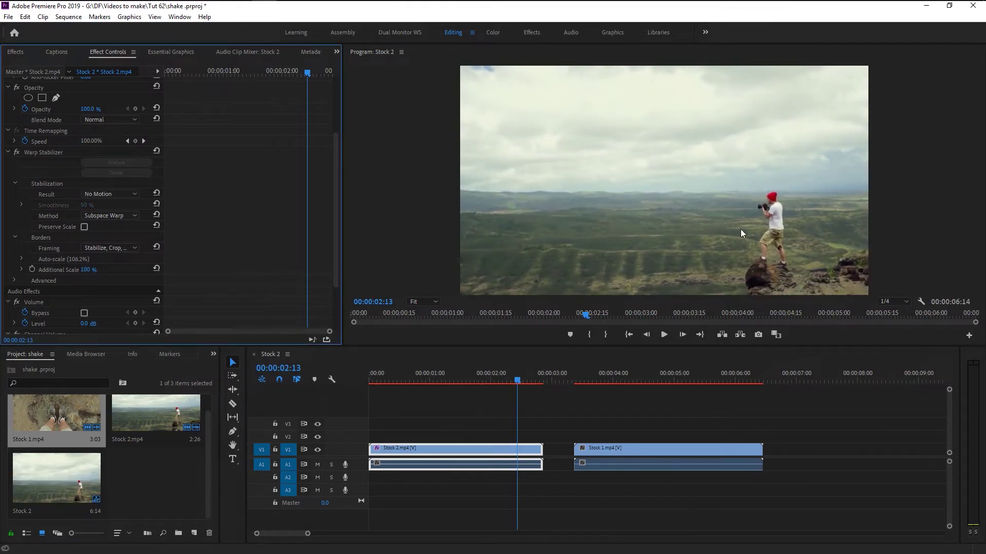
# - Play back the No Motion result from the start, then open the Method choices
pyautogui.click(460, 426)
pyautogui.press('Home')
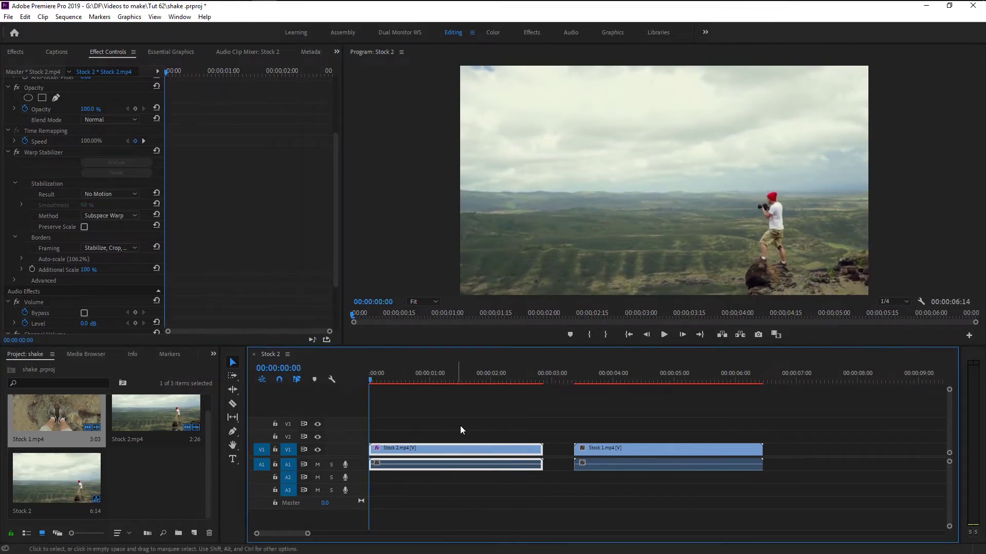
pyautogui.press('space')
pyautogui.click(663, 338)
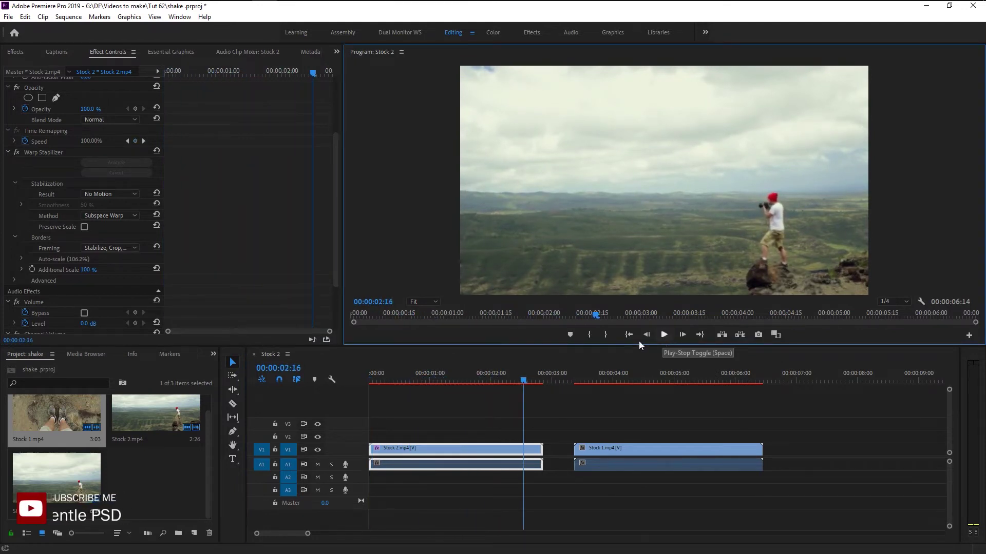
pyautogui.click(662, 338)
pyautogui.click(663, 339)
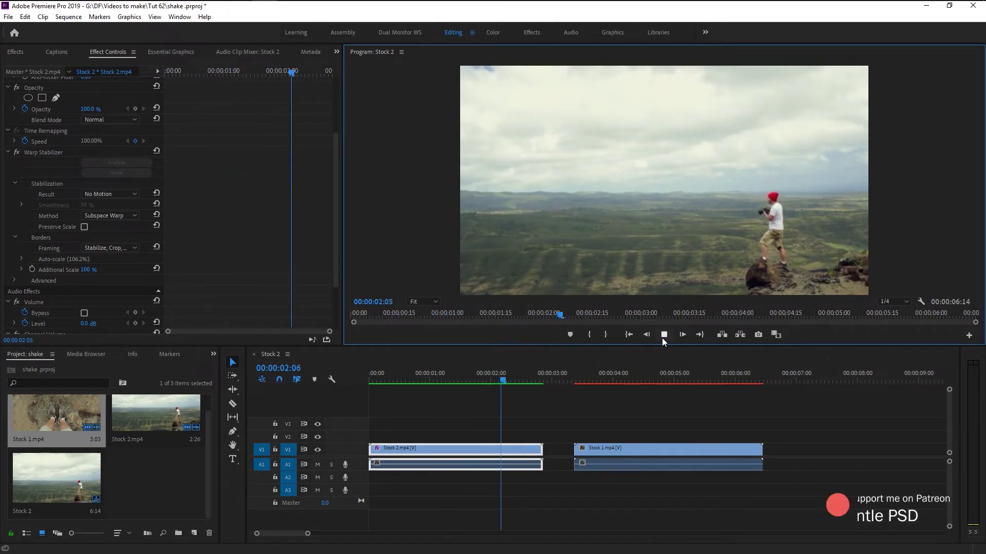
pyautogui.click(662, 339)
pyautogui.moveTo(536, 381); pyautogui.dragTo(322, 385)
pyautogui.press('space')
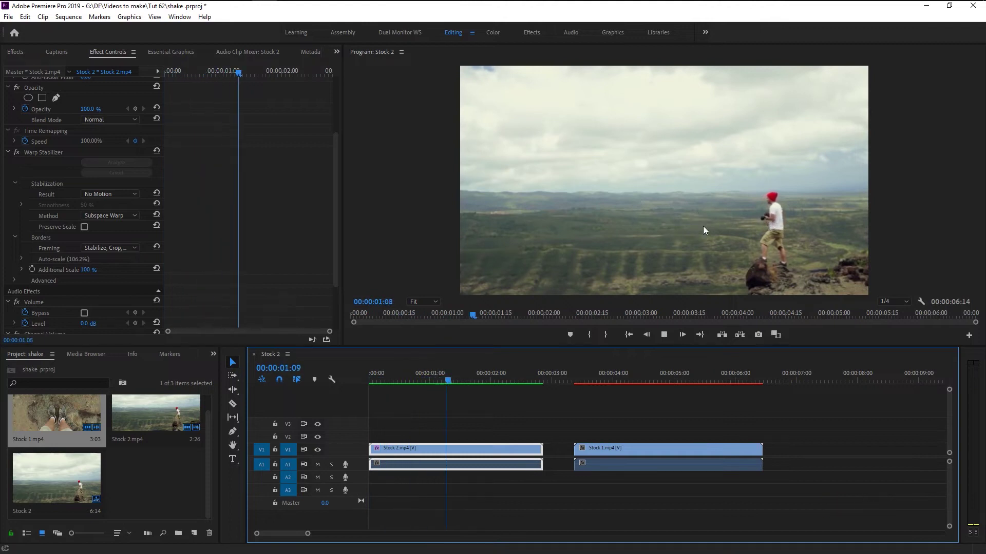
pyautogui.press('space')
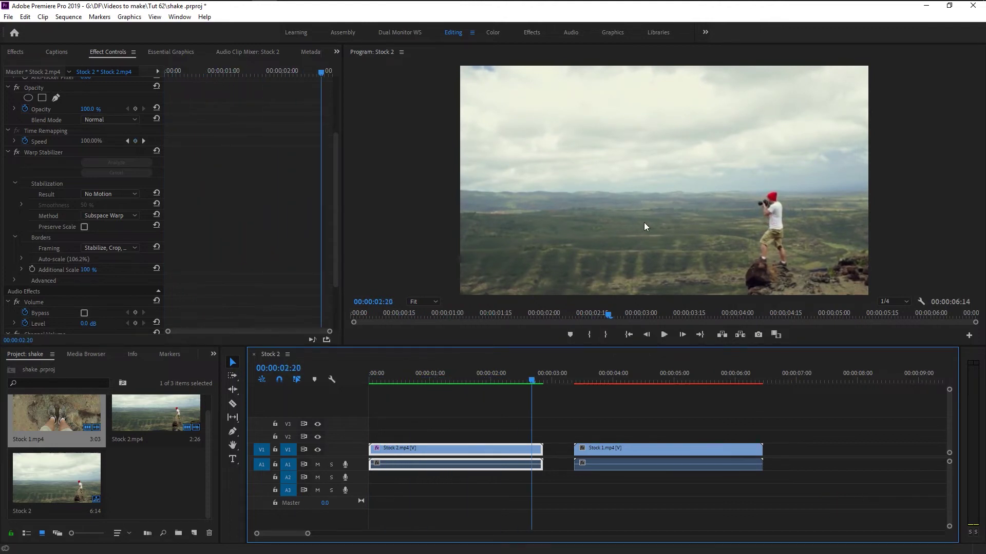
pyautogui.click(119, 216)
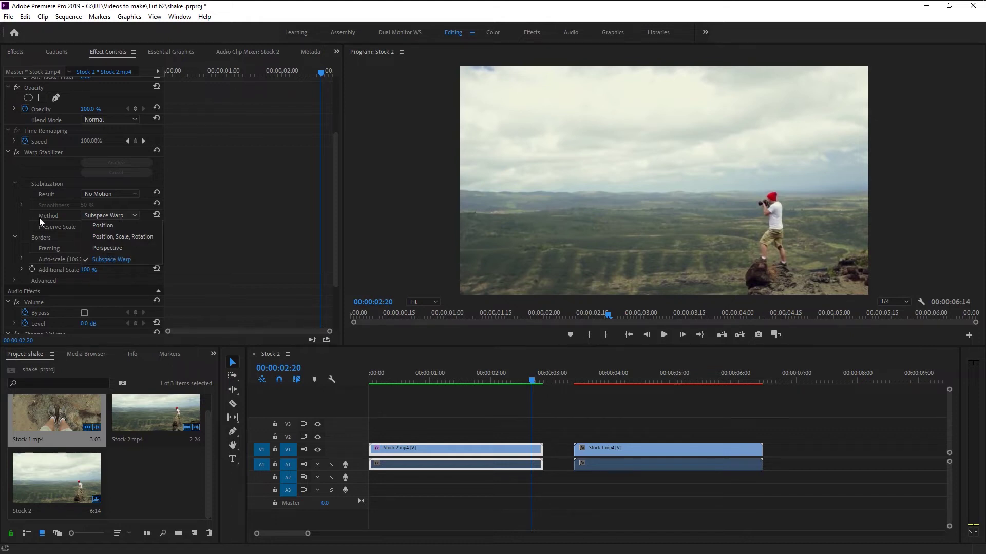
# - Keep Subspace Warp as the method and open the Framing choices under Borders
pyautogui.click(64, 262)
pyautogui.scroll(-1, 64, 262)
pyautogui.click(132, 226)
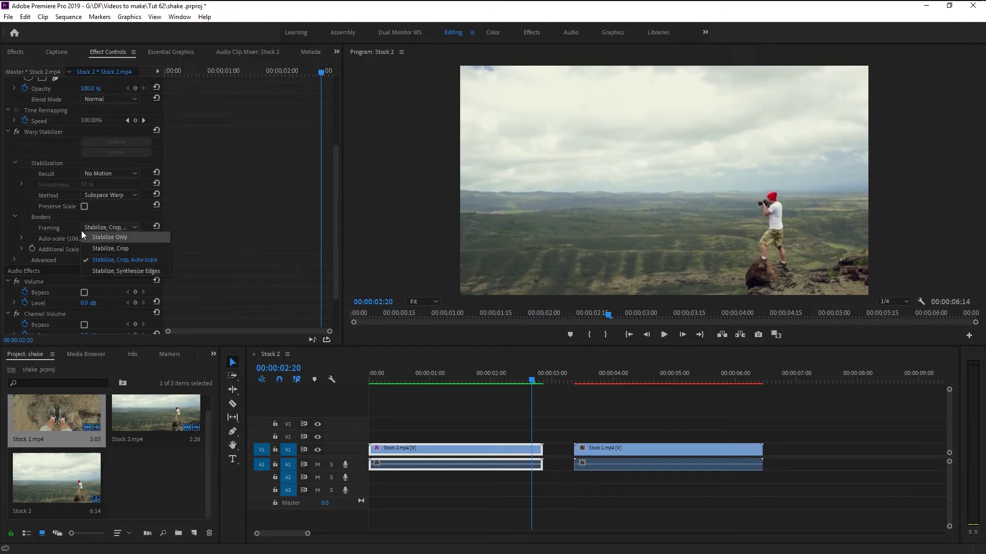
# - Keep Stabilize, Crop, Auto-scale framing; expand Advanced, leaving Rolling Shutter at Automatic Reduction
pyautogui.click(41, 215)
pyautogui.scroll(-2, 28, 211)
pyautogui.click(17, 211)
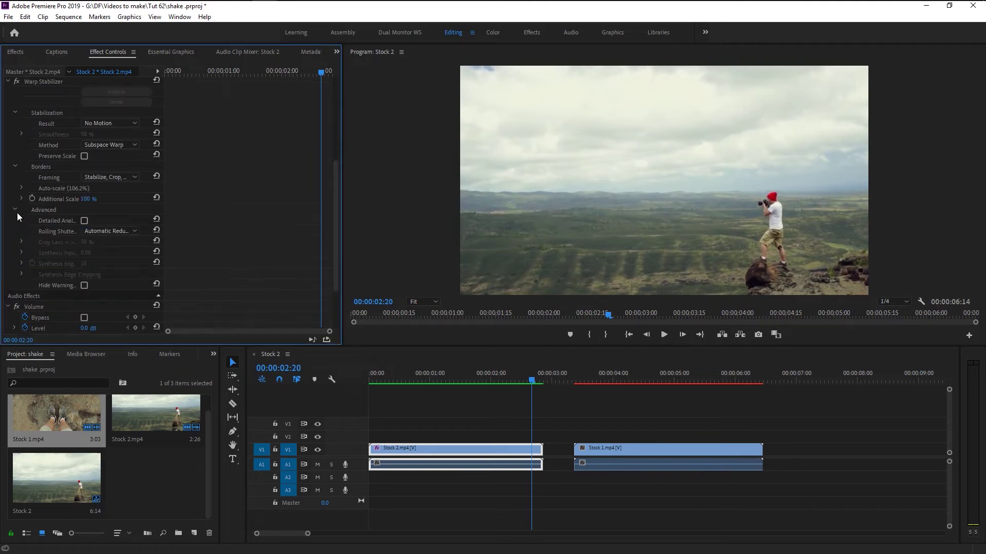
pyautogui.click(115, 232)
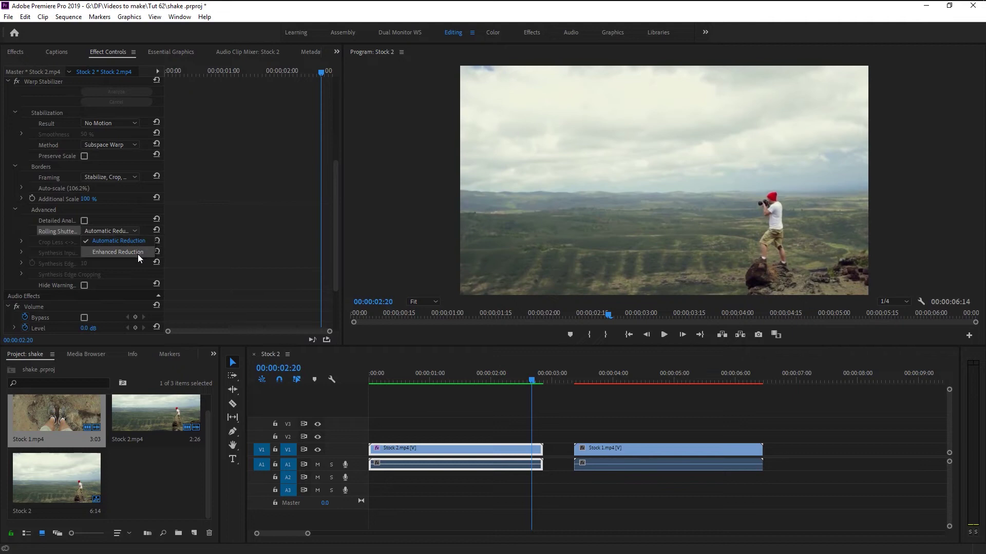
pyautogui.click(52, 239)
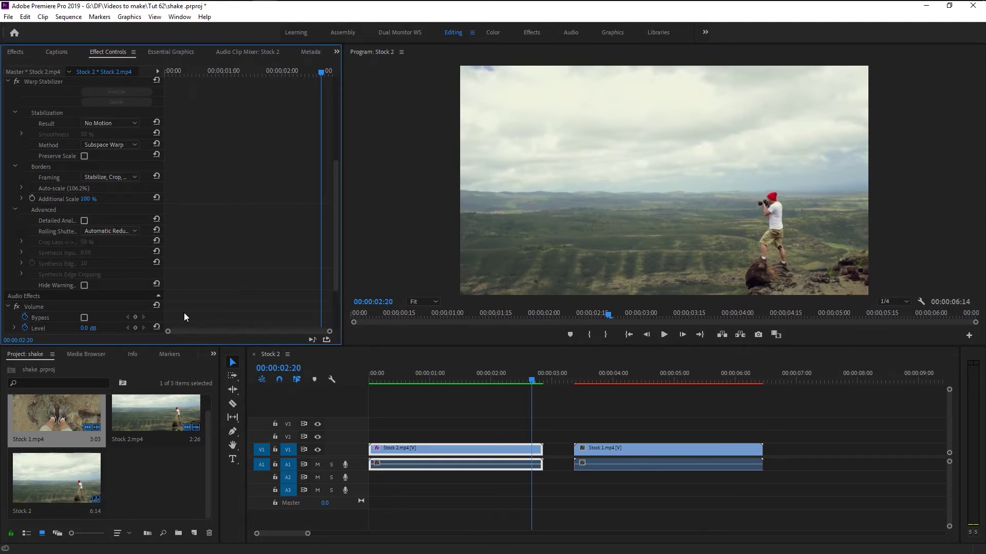
pyautogui.scroll(5, 253, 224)
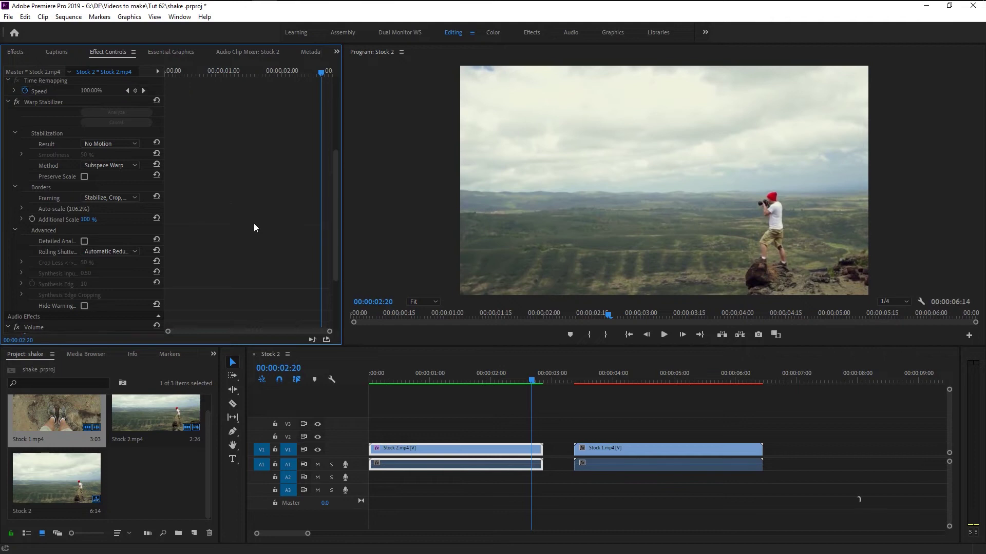
# - Play back the sequence around the Stock 1 footage to review the shaky clips
pyautogui.click(571, 369)
pyautogui.click(664, 335)
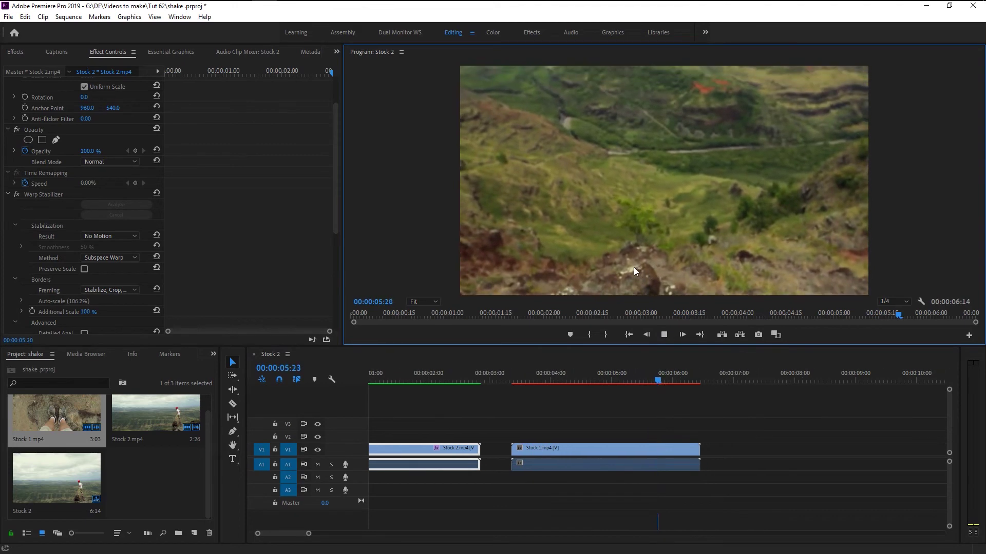
pyautogui.click(494, 383)
pyautogui.press('space')
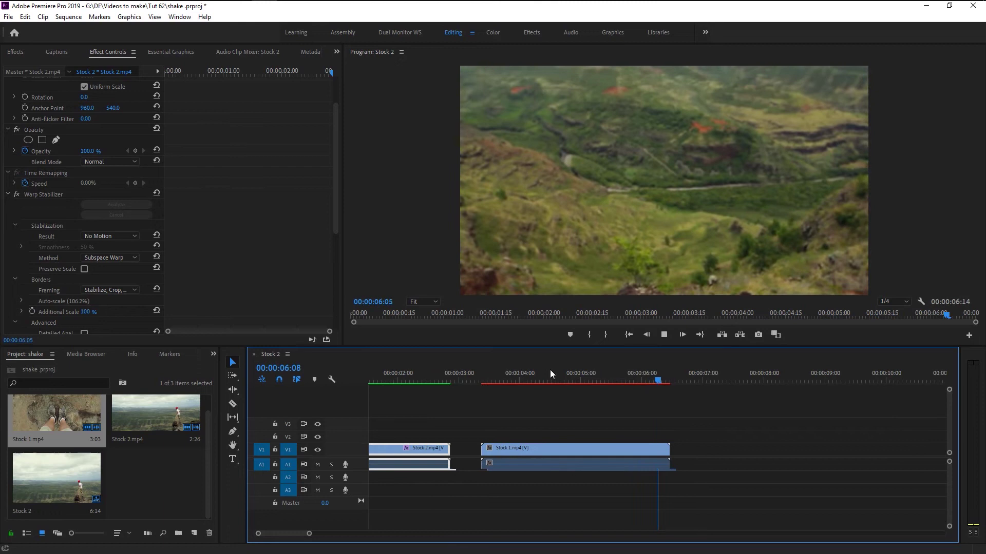
# - Select the Stock 1.mp4 clip and filter the Effects list to 'warp'
pyautogui.click(556, 371)
pyautogui.click(543, 446)
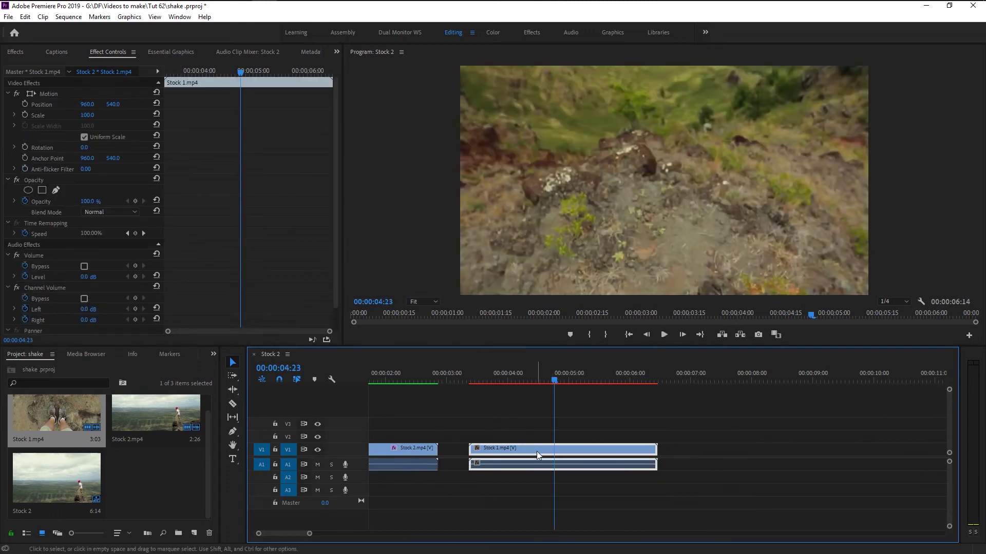
pyautogui.click(15, 52)
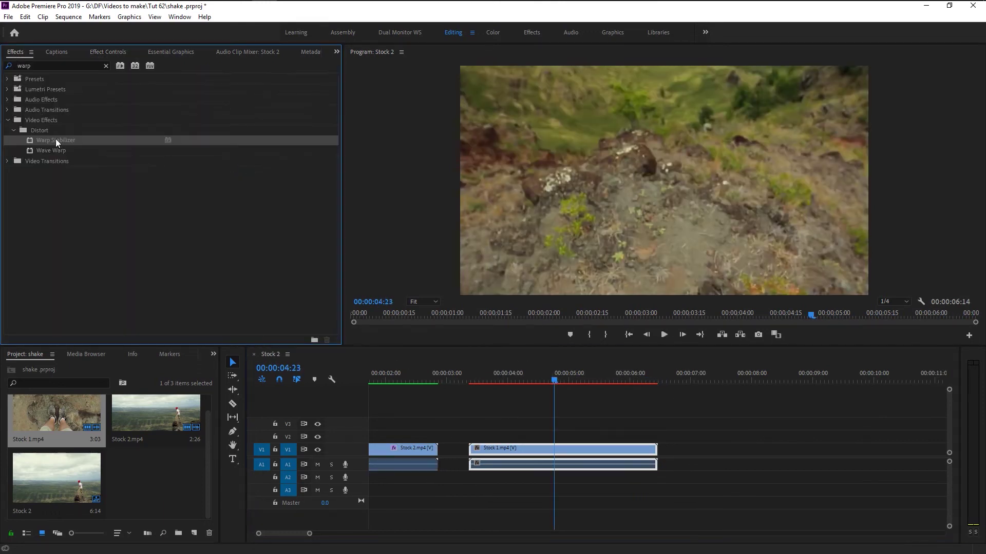
# - Apply Warp Stabilizer to Stock 1.mp4 and let analysis finish at 50% smoothness, 109.9% auto-scale
pyautogui.moveTo(57, 143); pyautogui.dragTo(501, 452)
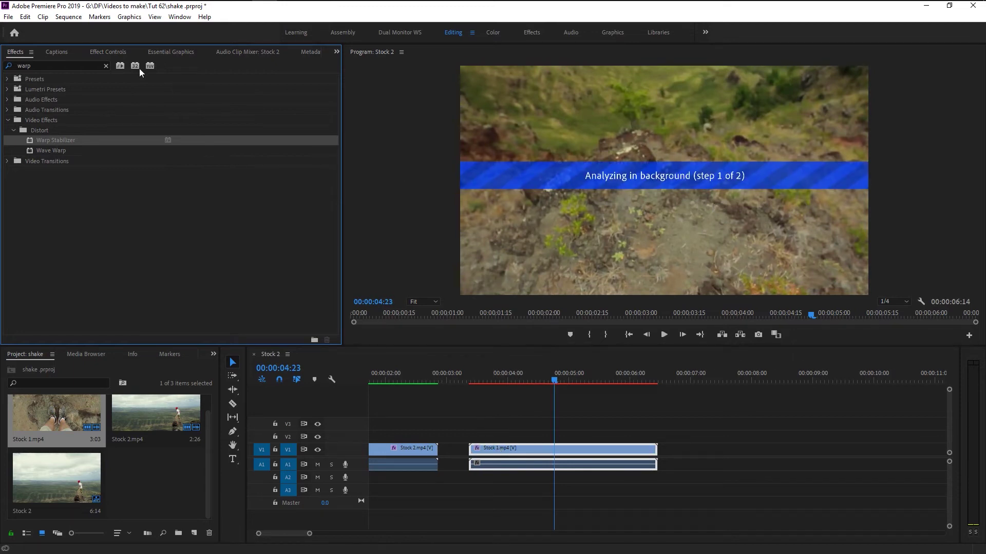
pyautogui.click(115, 51)
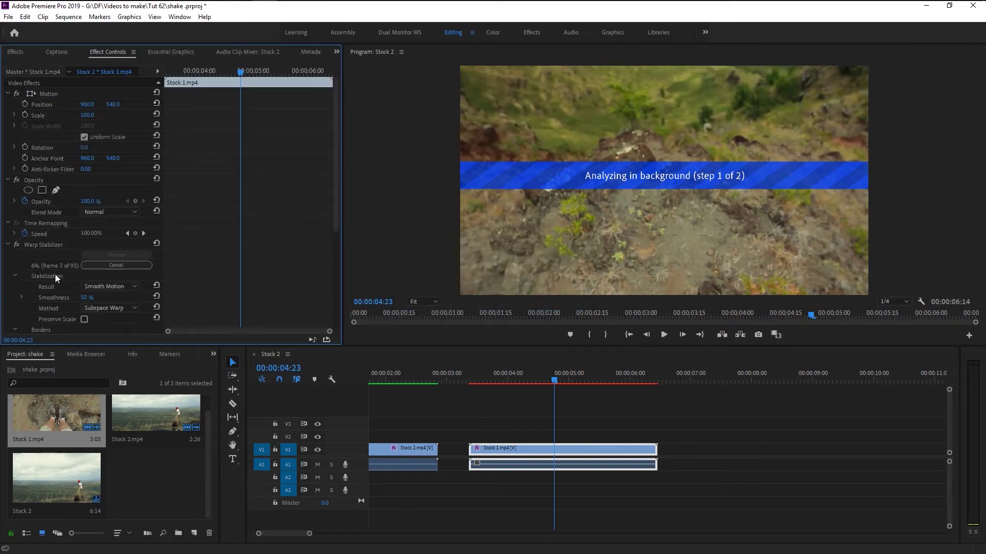
pyautogui.scroll(-2, 56, 278)
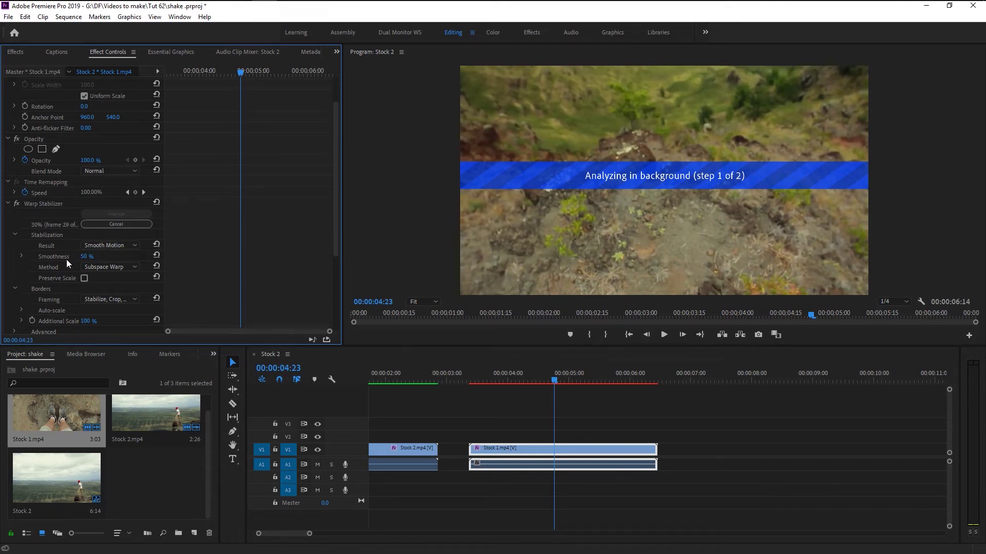
pyautogui.scroll(-1, 55, 278)
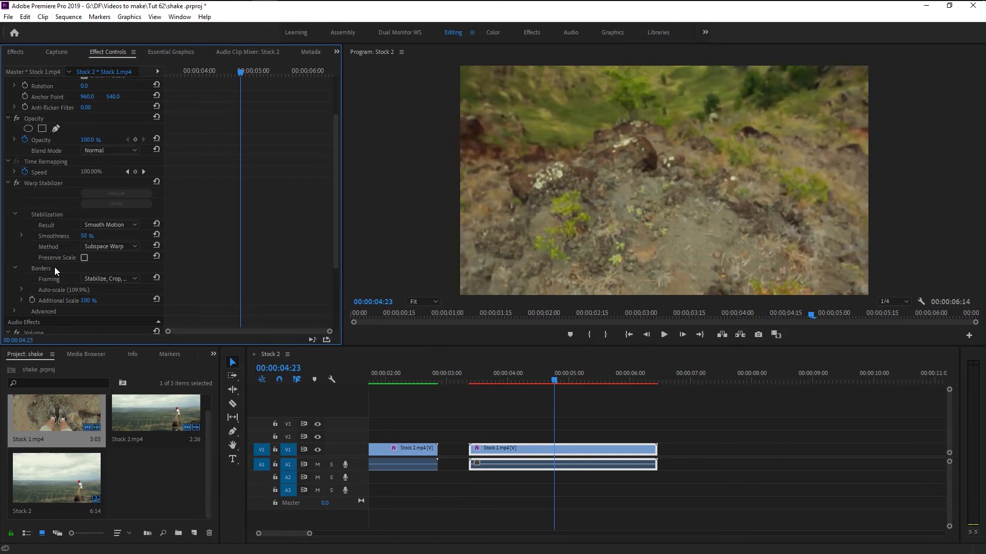
pyautogui.click(465, 383)
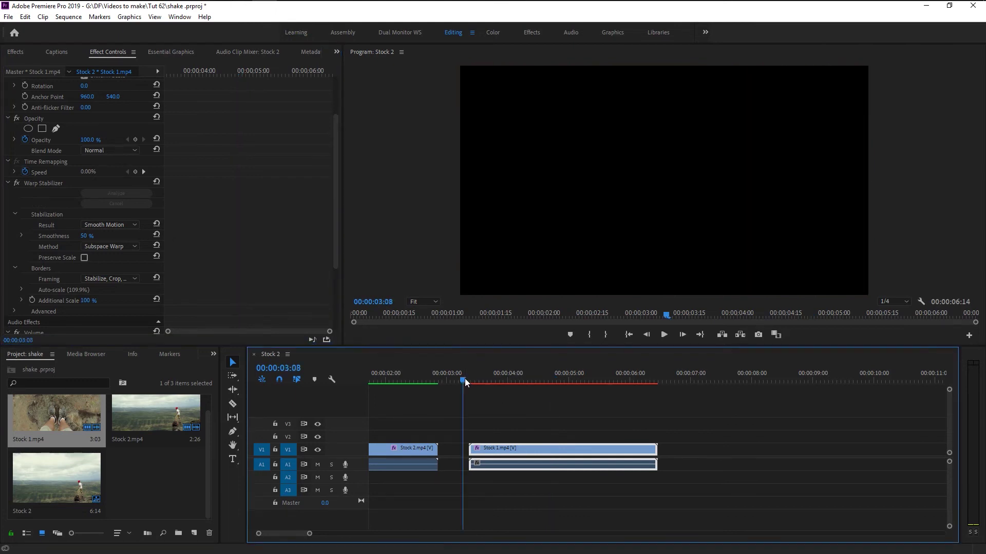
pyautogui.click(668, 335)
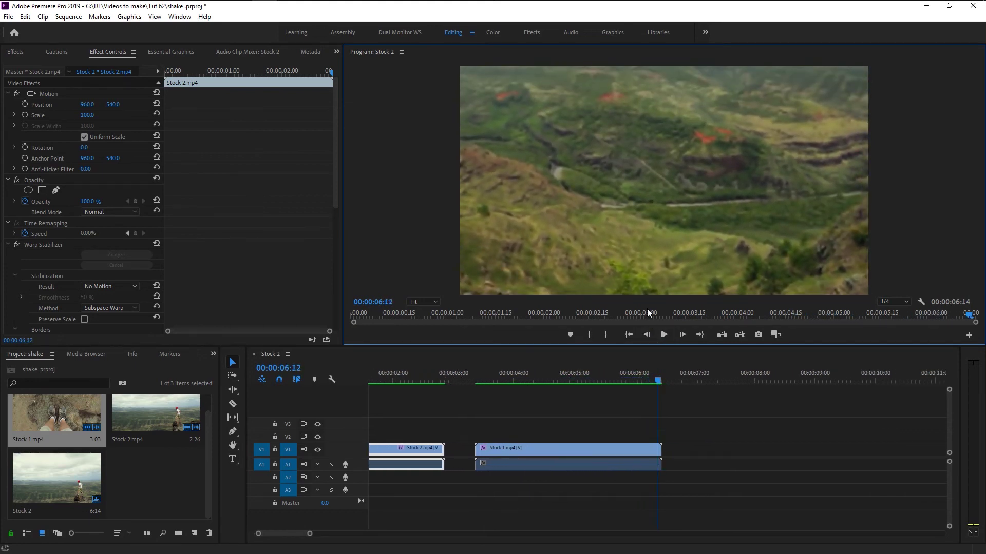
pyautogui.click(479, 379)
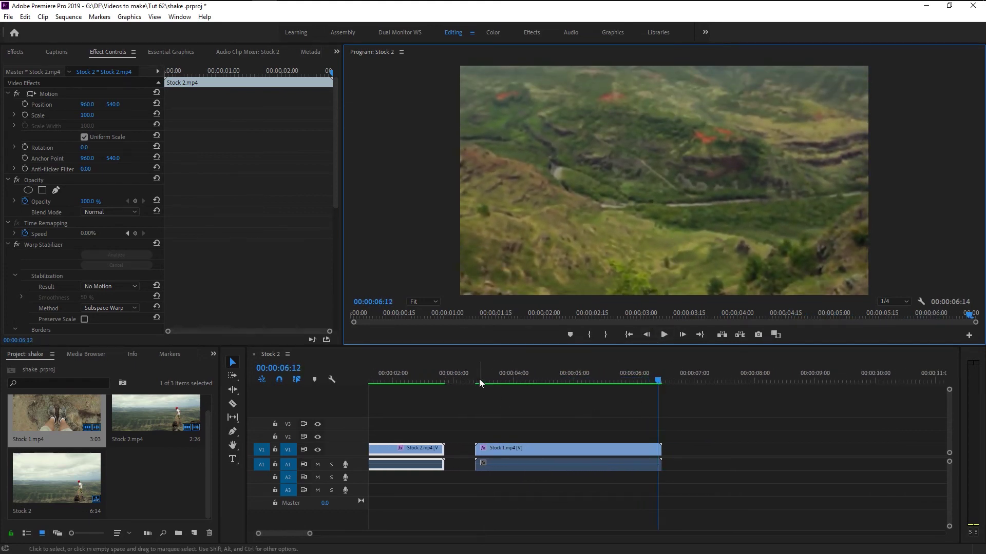
pyautogui.press('space')
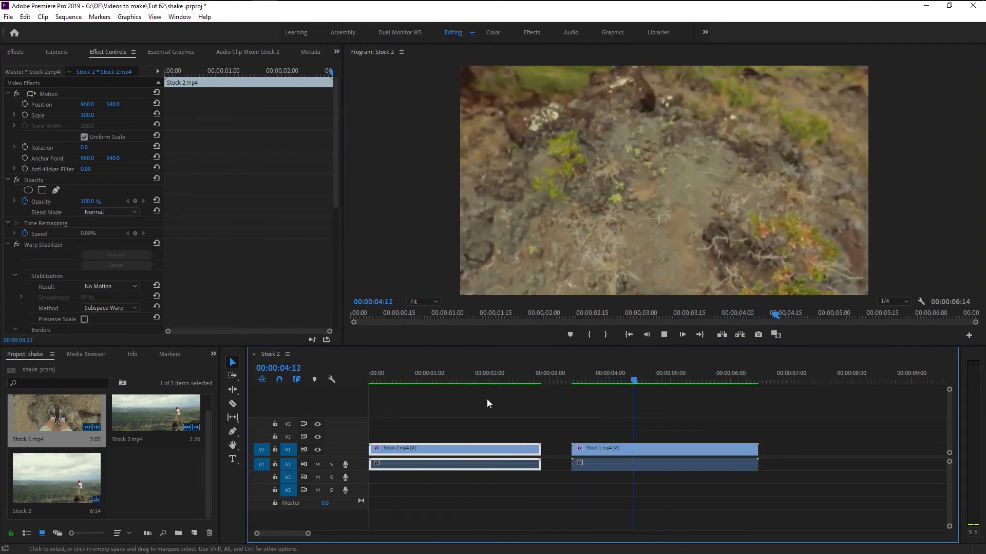
pyautogui.click(488, 399)
pyautogui.moveTo(506, 378); pyautogui.dragTo(540, 386)
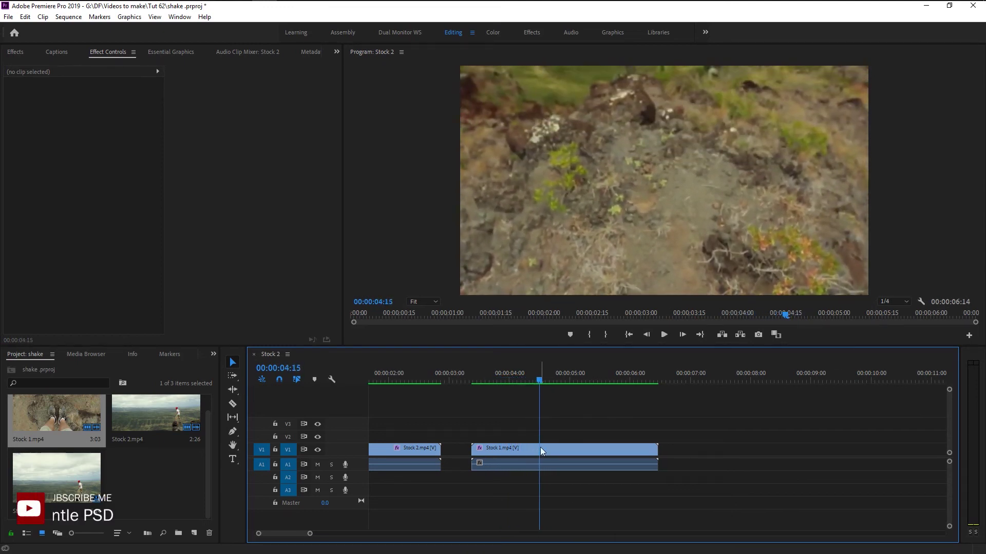
pyautogui.click(538, 452)
# - Raise the Warp Stabilizer smoothness of Stock 1.mp4 to 70%
pyautogui.click(34, 273)
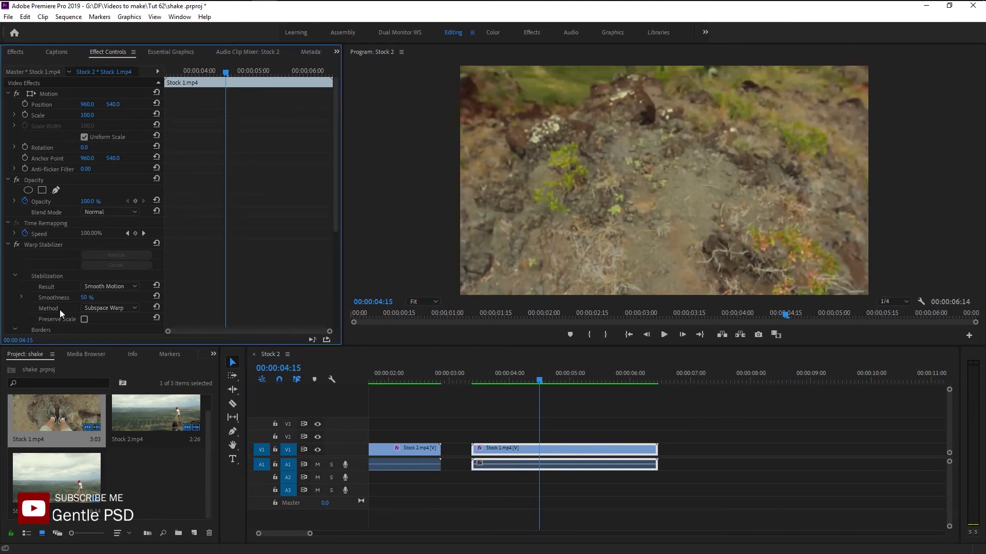
pyautogui.scroll(-2, 55, 302)
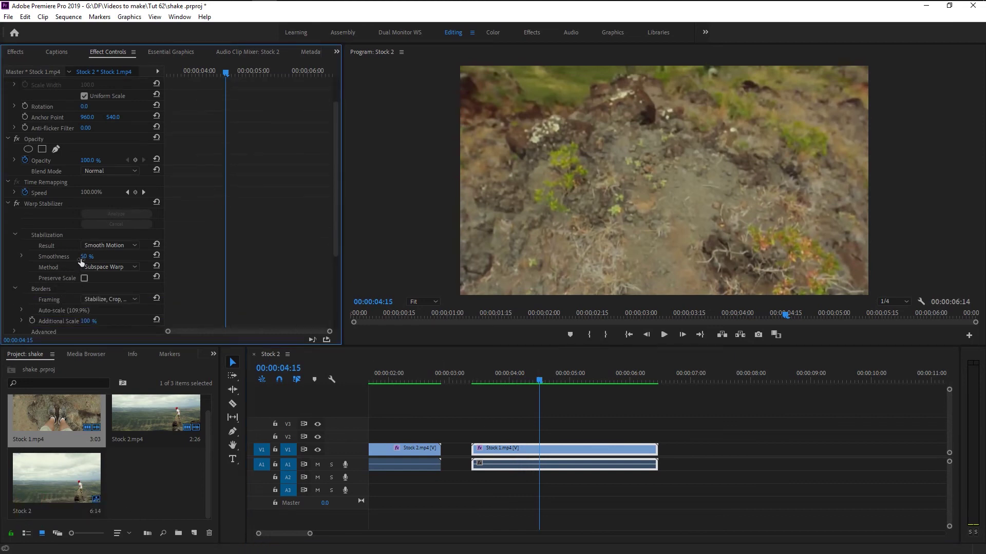
pyautogui.moveTo(82, 258); pyautogui.dragTo(109, 260)
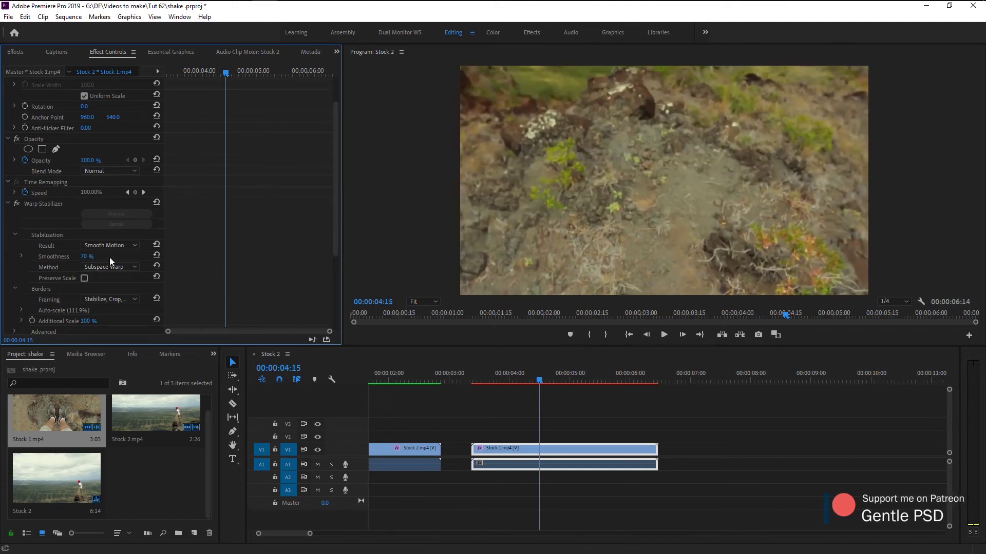
# - Play back the sequence to preview the smoother stabilized result
pyautogui.press('space')
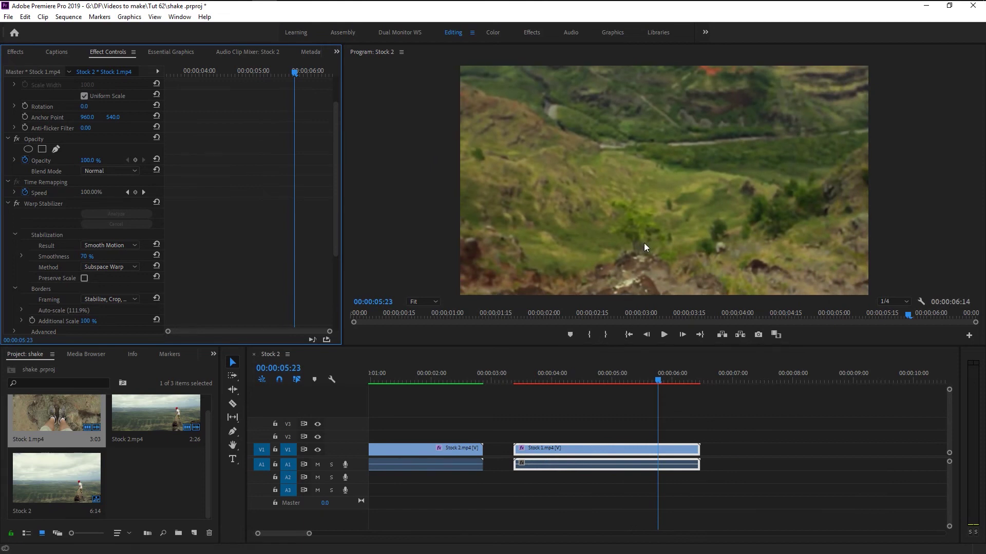
pyautogui.click(513, 379)
pyautogui.press('space')
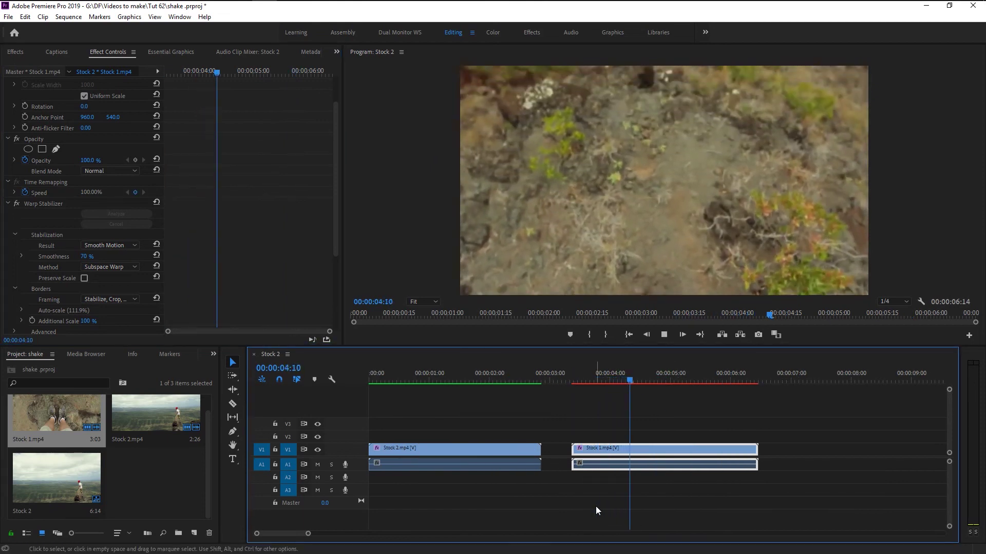
pyautogui.press('space')
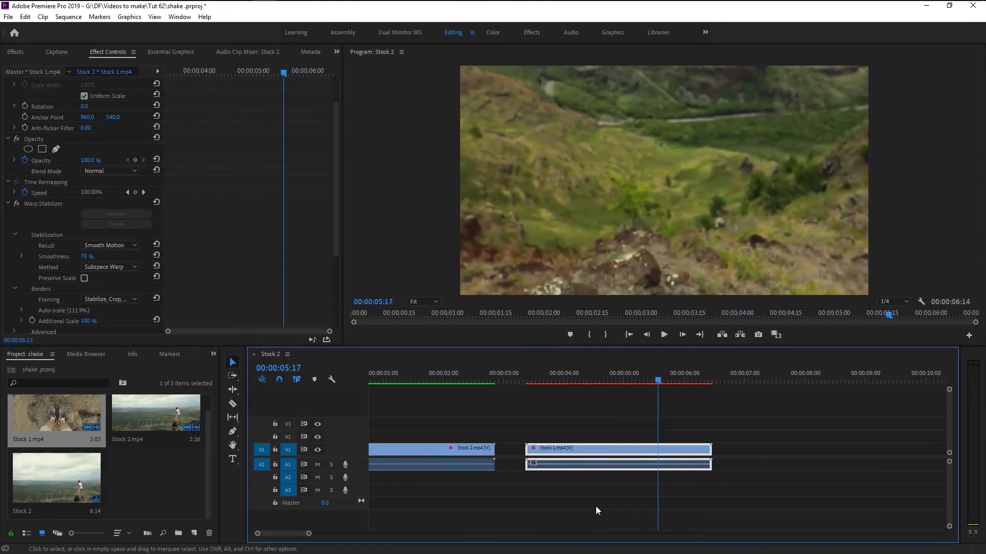
pyautogui.press('space')
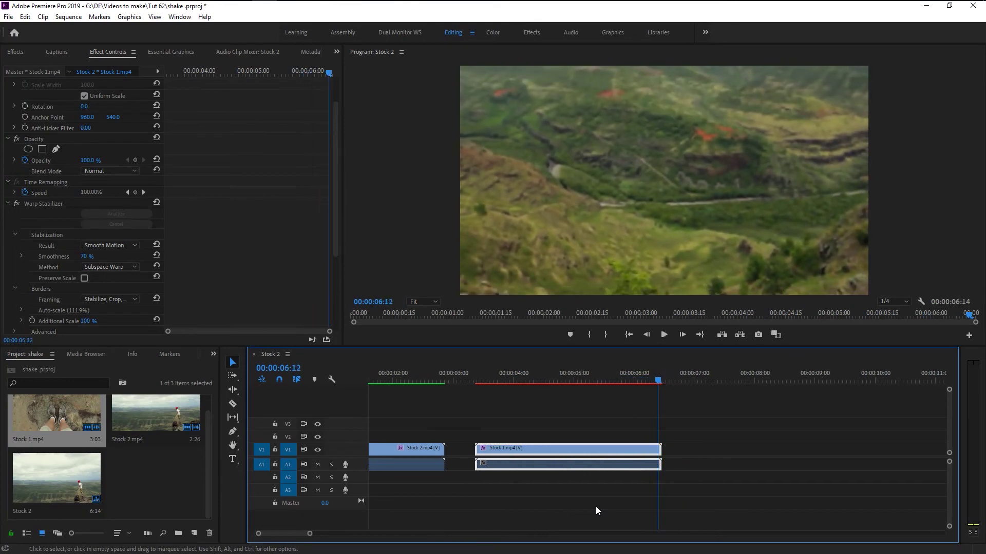
pyautogui.click(109, 268)
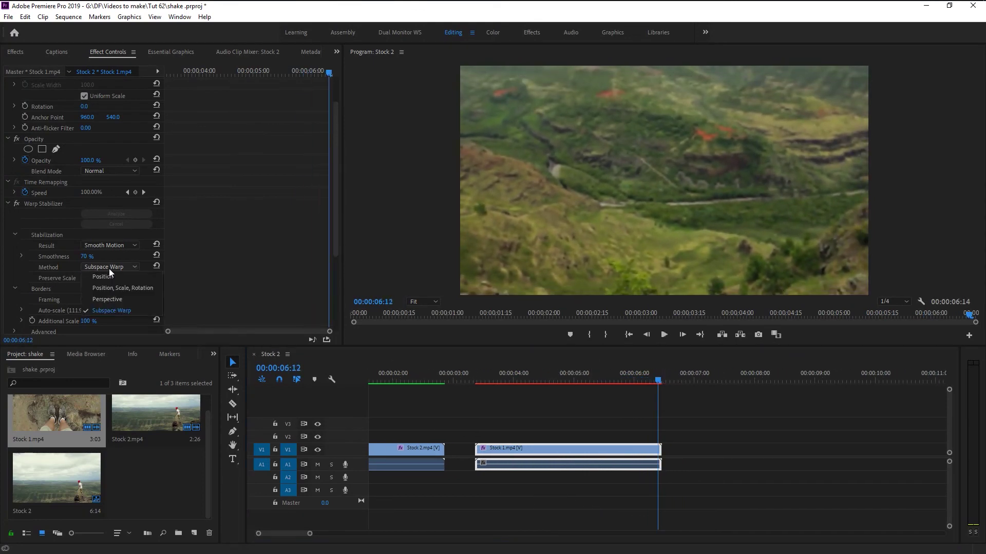
# - Switch the stabilization method to Perspective and replay Stock 1.mp4 to preview it
pyautogui.click(121, 299)
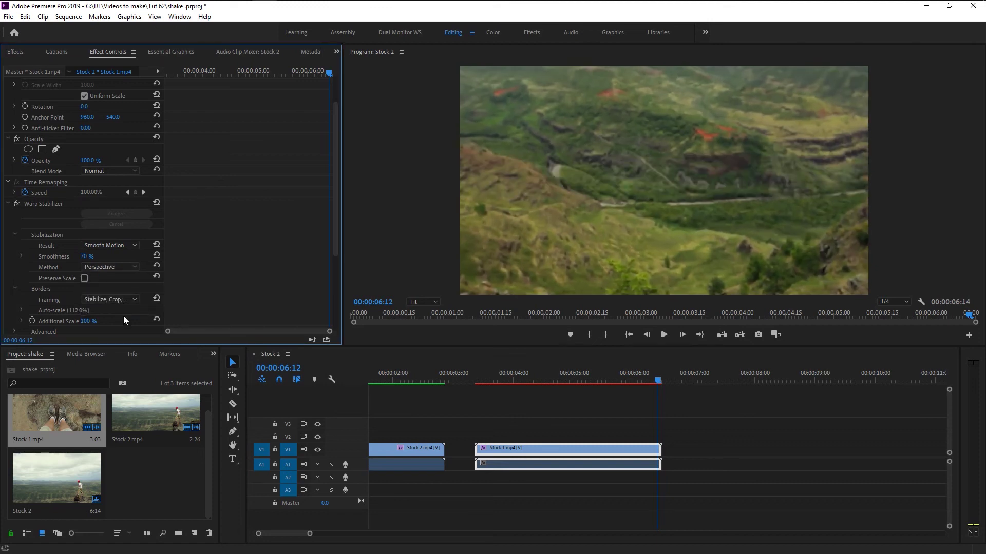
pyautogui.click(472, 381)
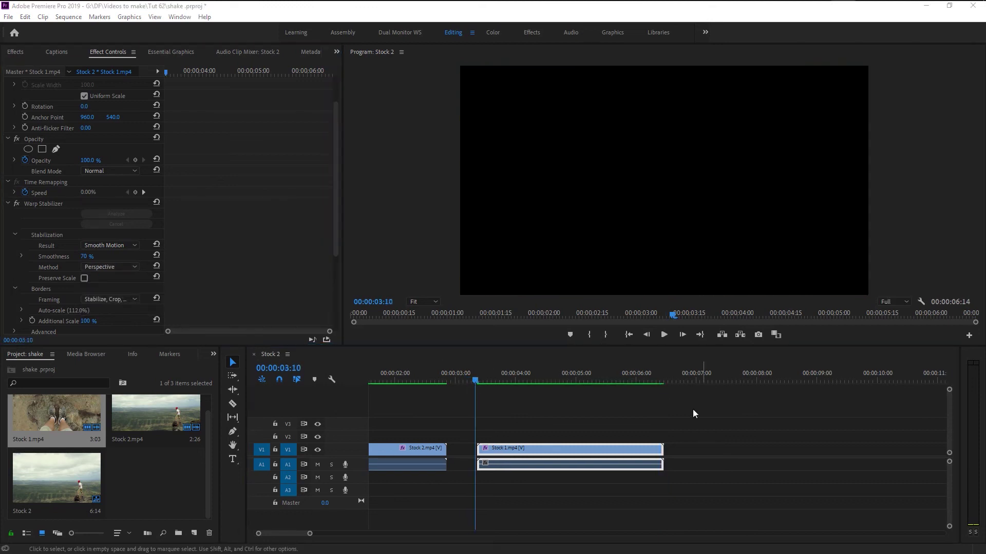
pyautogui.click(665, 336)
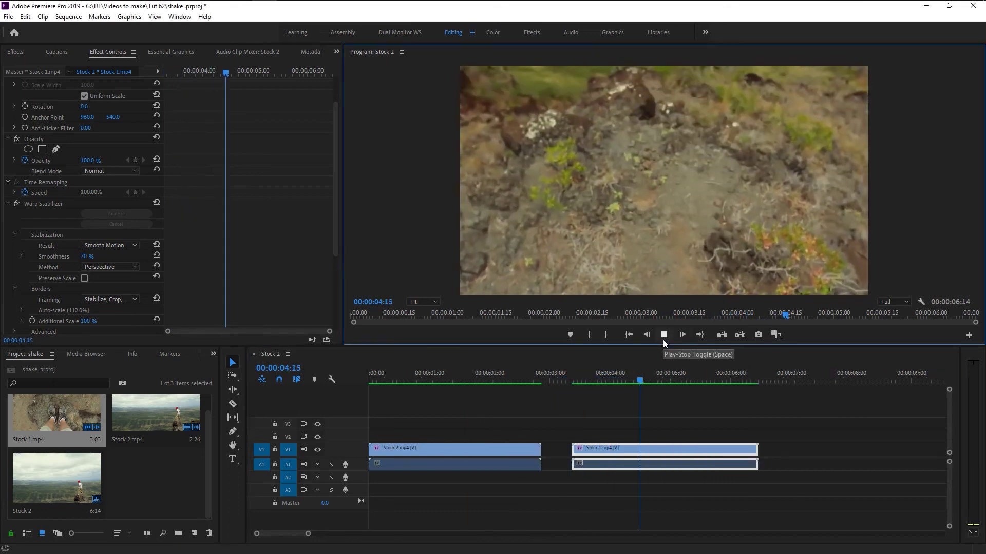
pyautogui.click(662, 340)
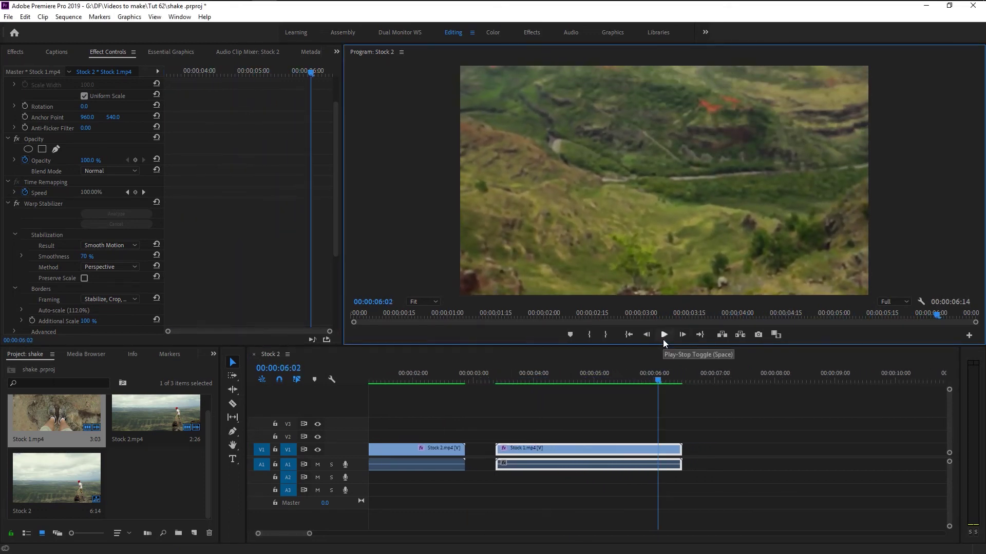
pyautogui.click(514, 381)
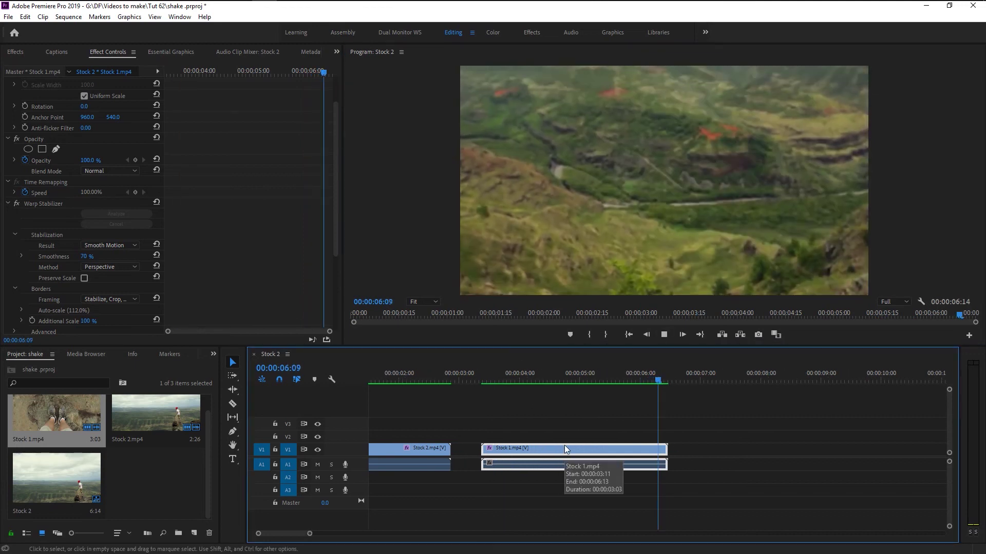
pyautogui.press('space')
pyautogui.scroll(-3, 219, 262)
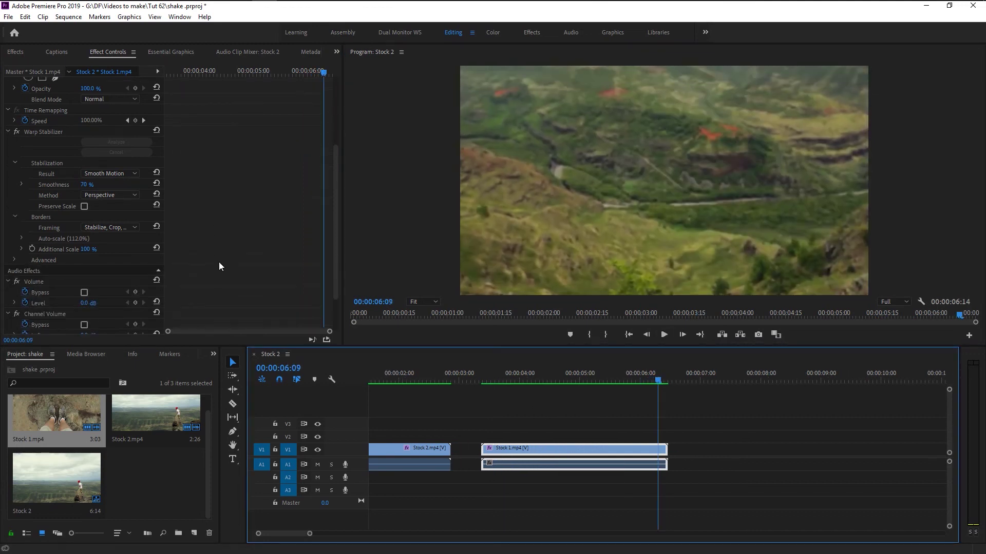
pyautogui.click(109, 228)
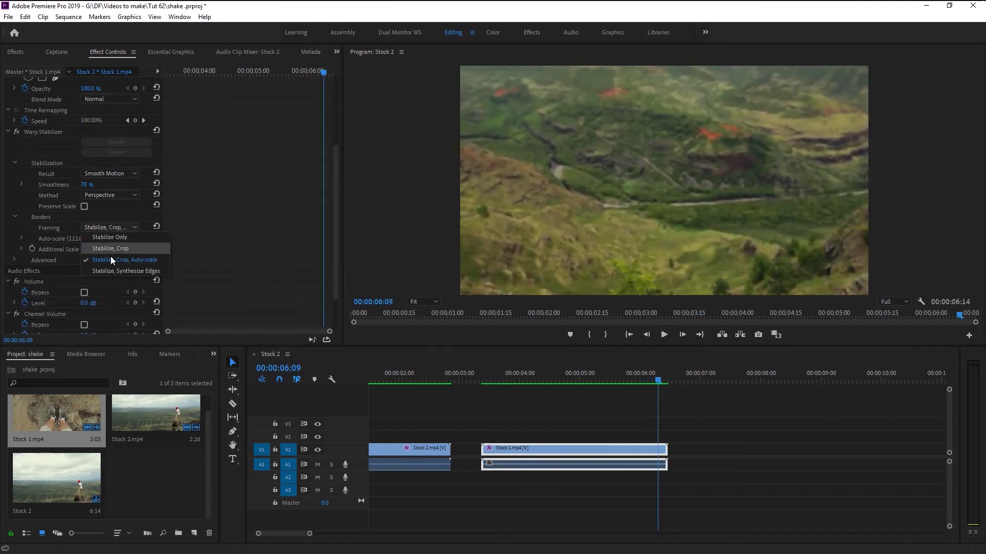
pyautogui.click(224, 227)
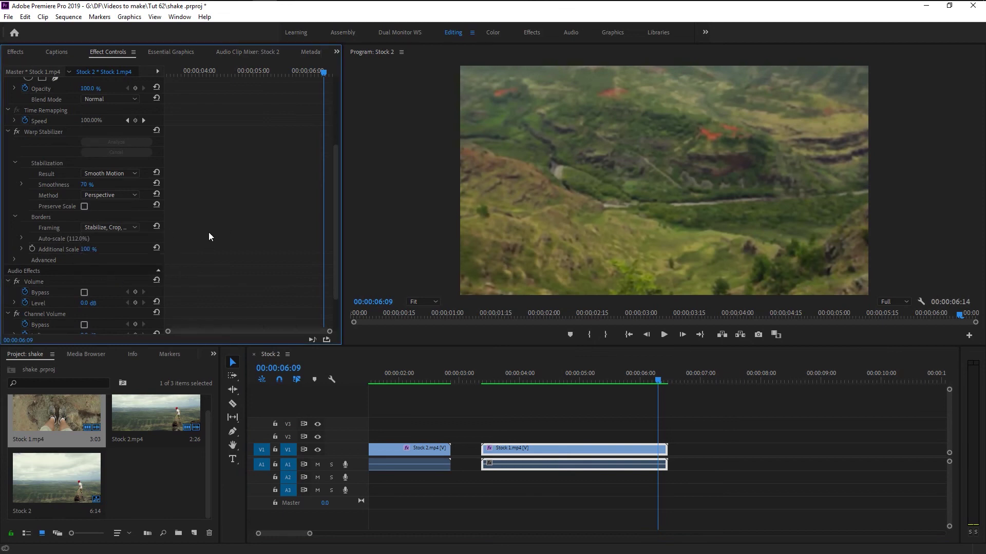
pyautogui.scroll(-2, 209, 232)
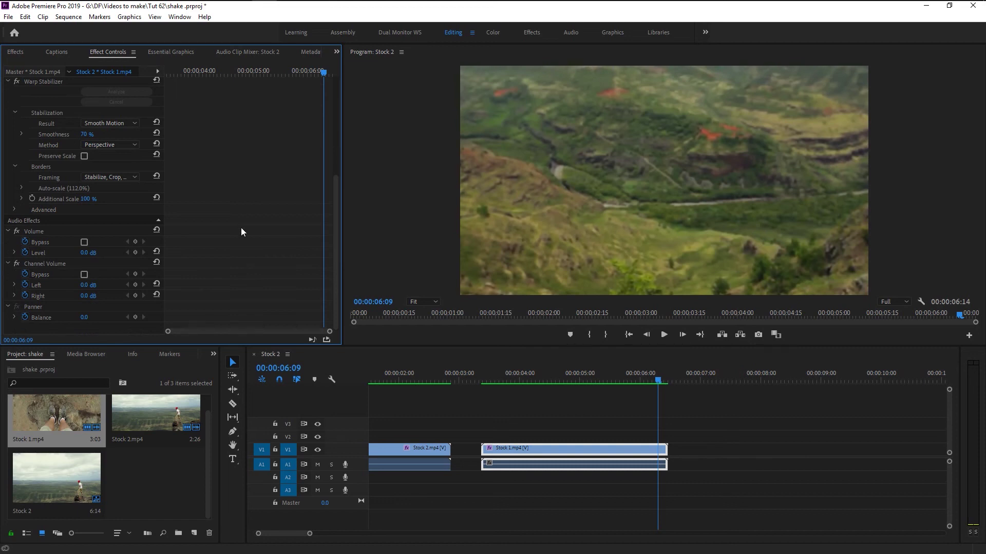
pyautogui.click(530, 381)
pyautogui.press('space')
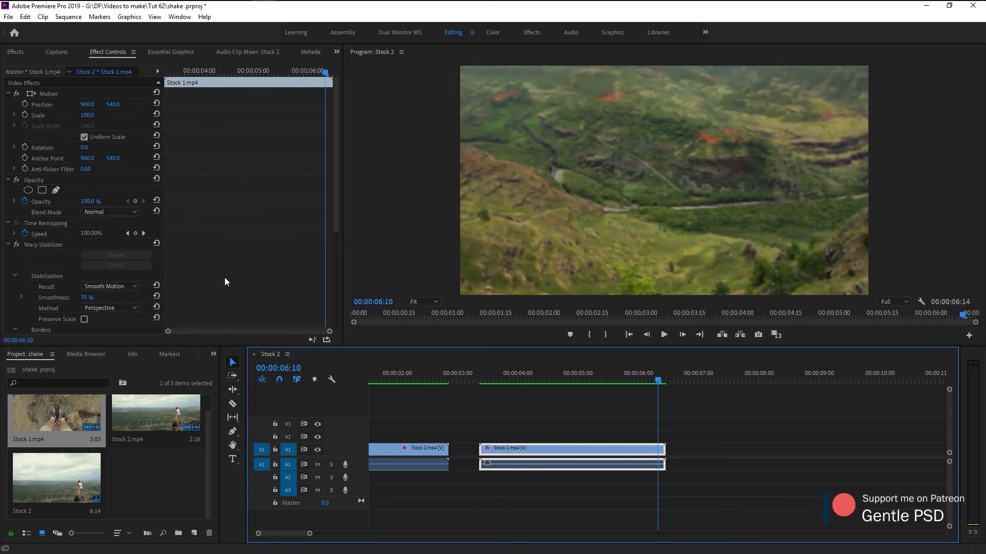
pyautogui.scroll(-2, 224, 282)
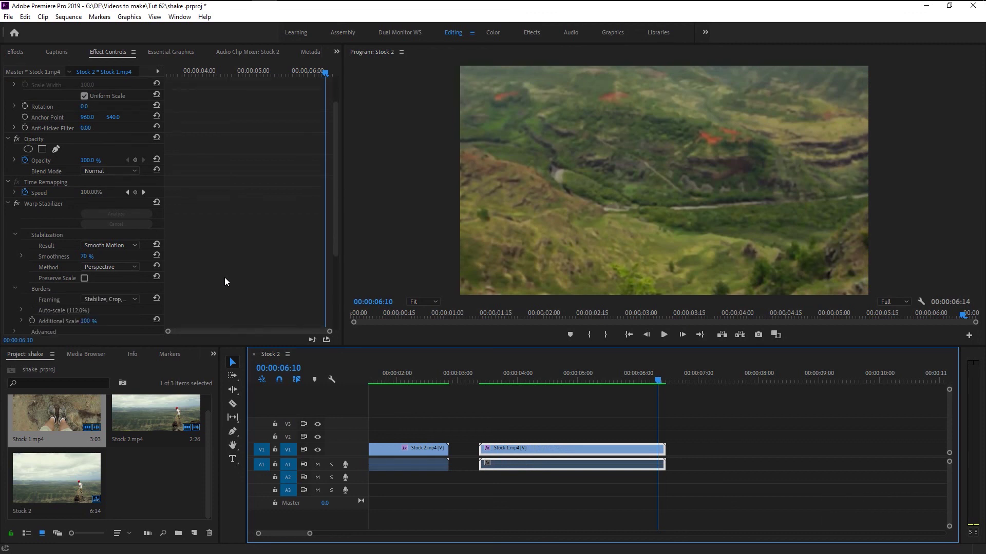
pyautogui.scroll(-2, 225, 282)
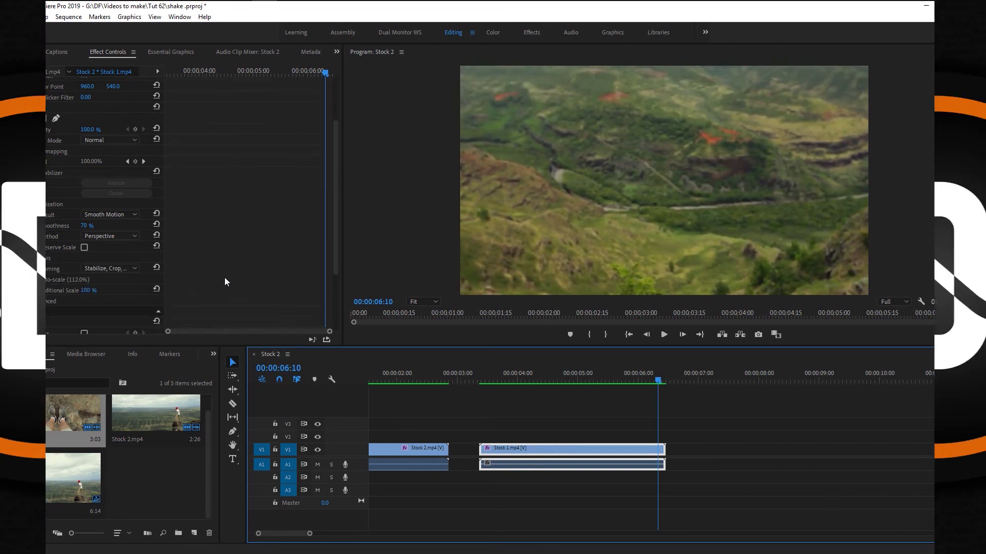